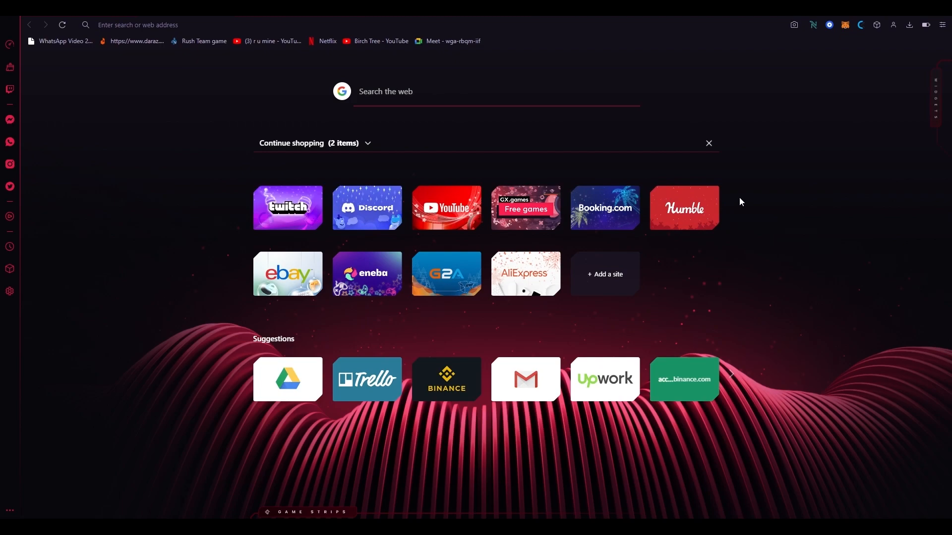
Browse the new tab page's suggested sites and open the widgets panel.
click(735, 376)
click(735, 375)
click(734, 376)
click(735, 375)
click(735, 376)
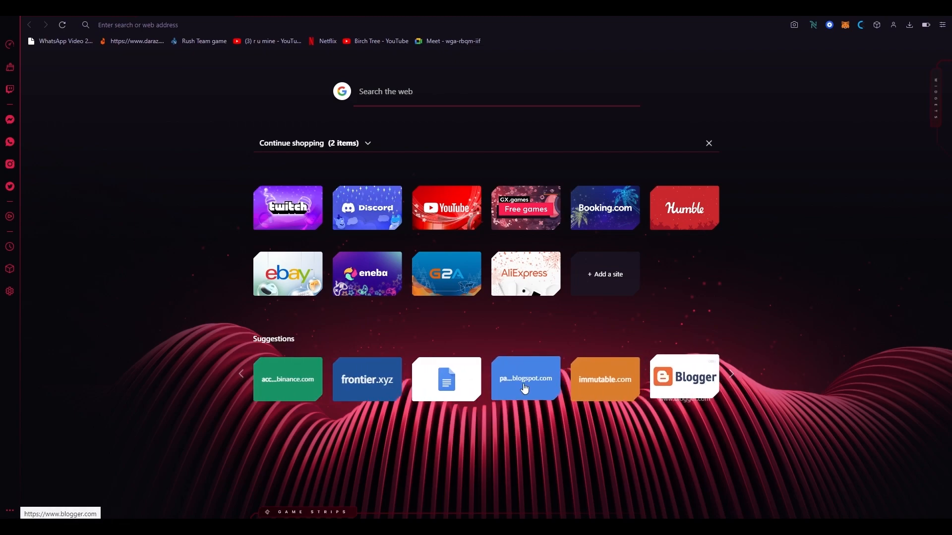
click(739, 383)
click(739, 383)
click(739, 383)
click(739, 383)
click(739, 385)
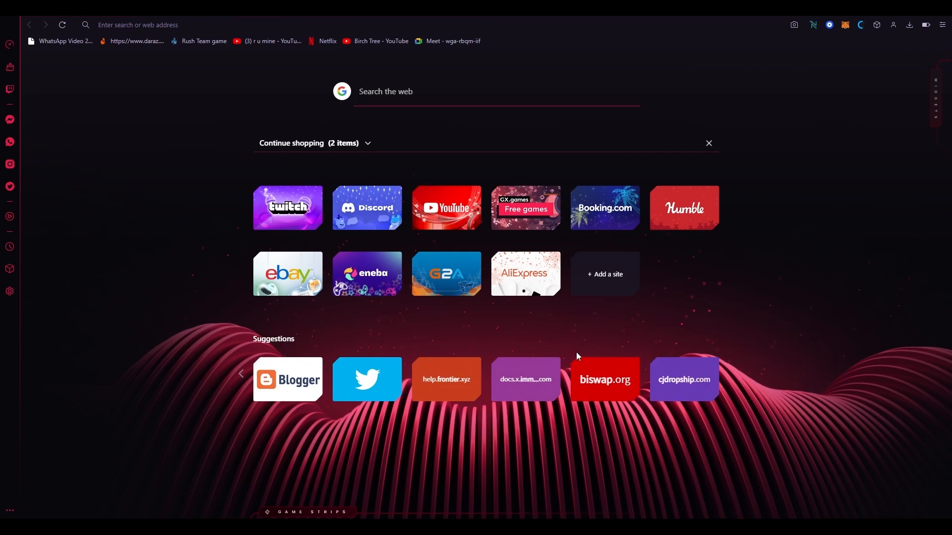
click(241, 374)
click(241, 375)
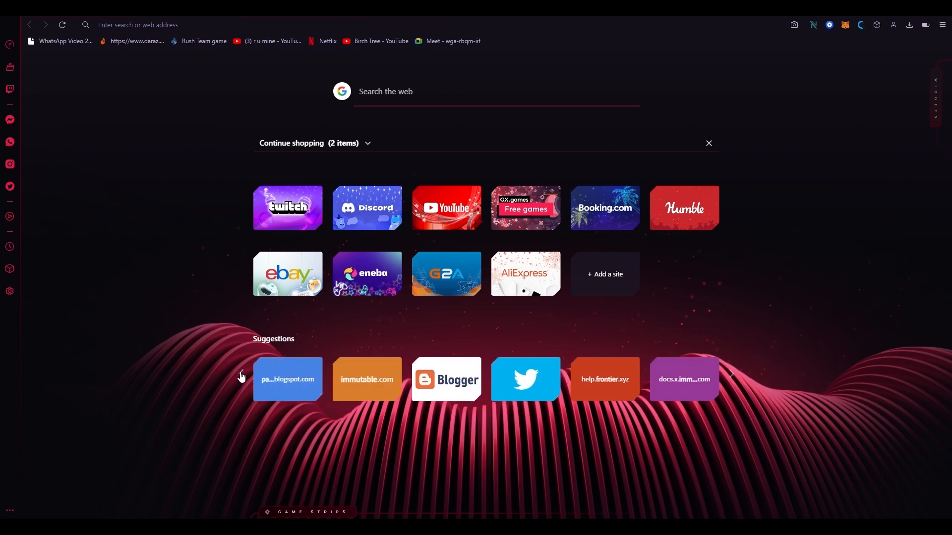
click(241, 375)
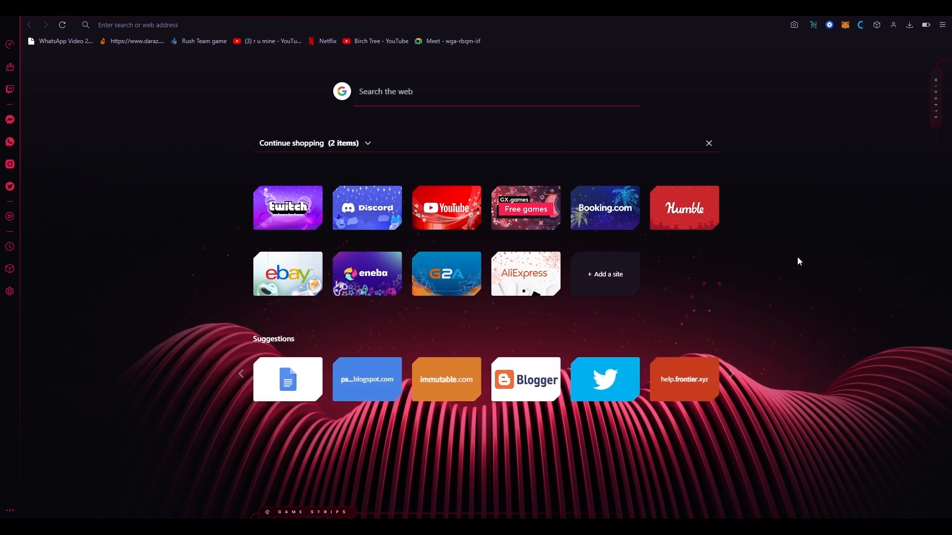
click(940, 102)
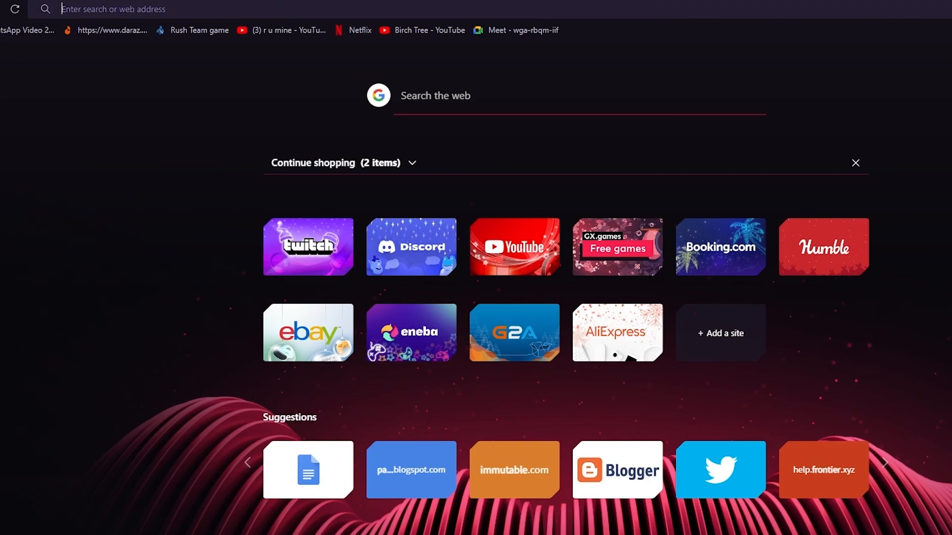
Go to the Shopify login page and open the active store's admin.
text(shop)
key(Return)
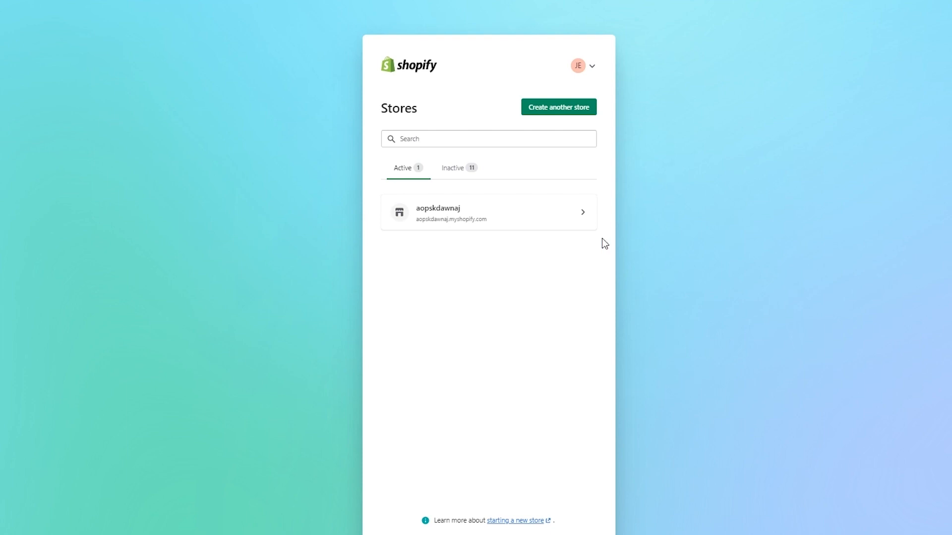
click(570, 227)
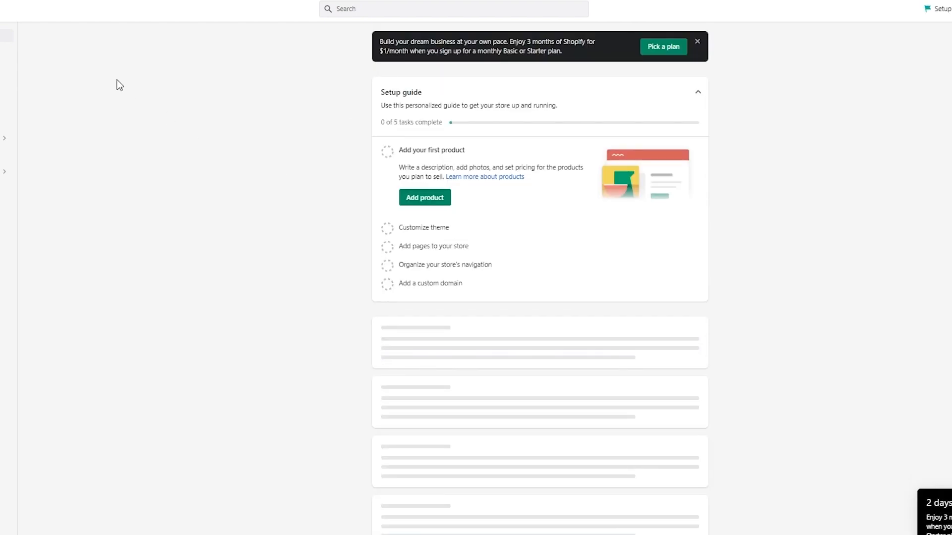
Start a new product titled 'shirt' with a short placeholder description.
click(6, 69)
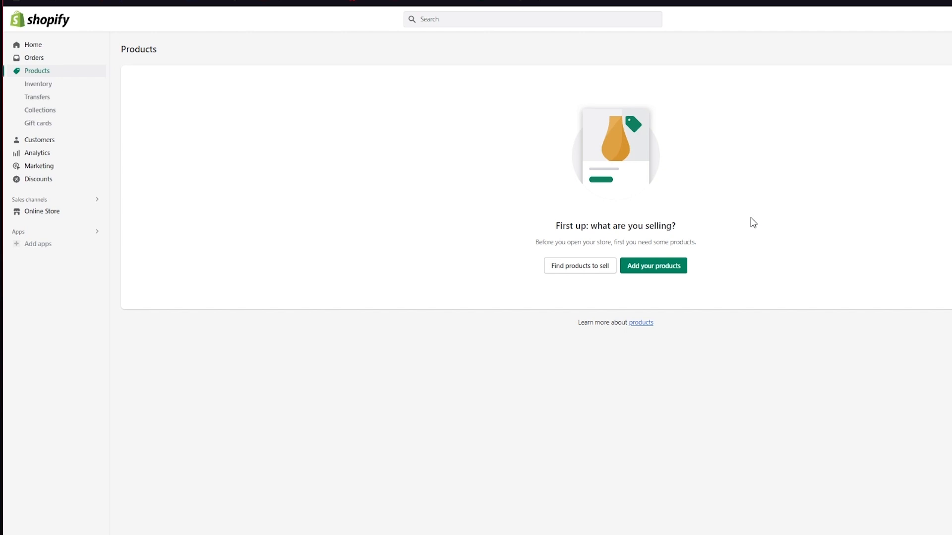
click(655, 270)
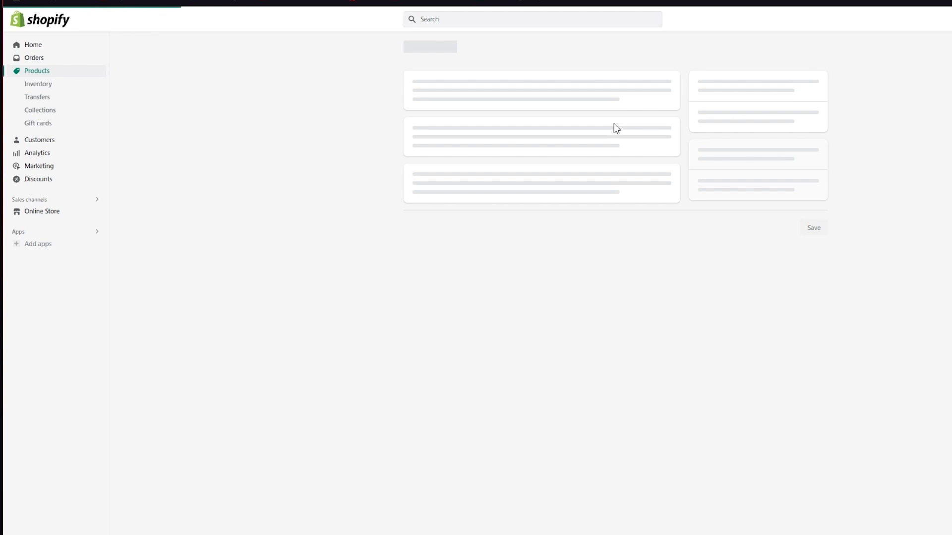
click(448, 91)
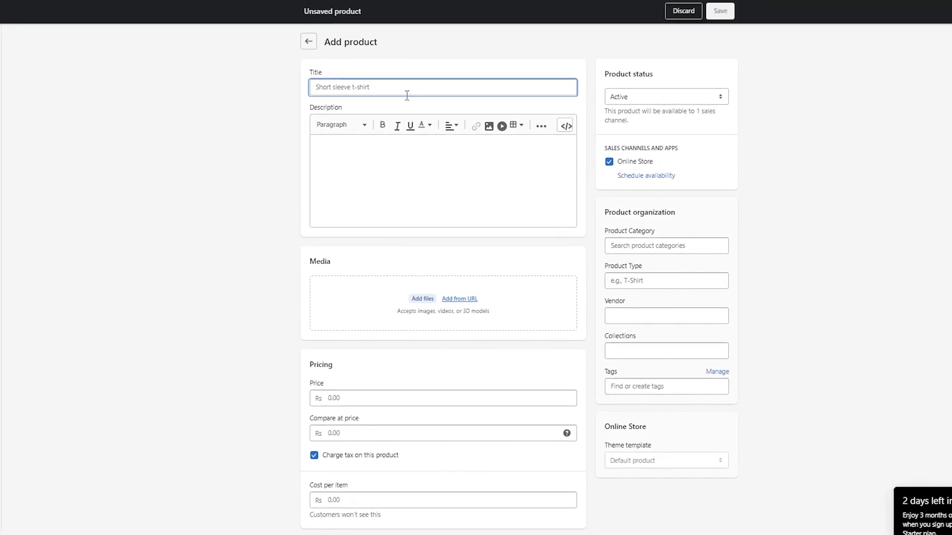
text(shirt)
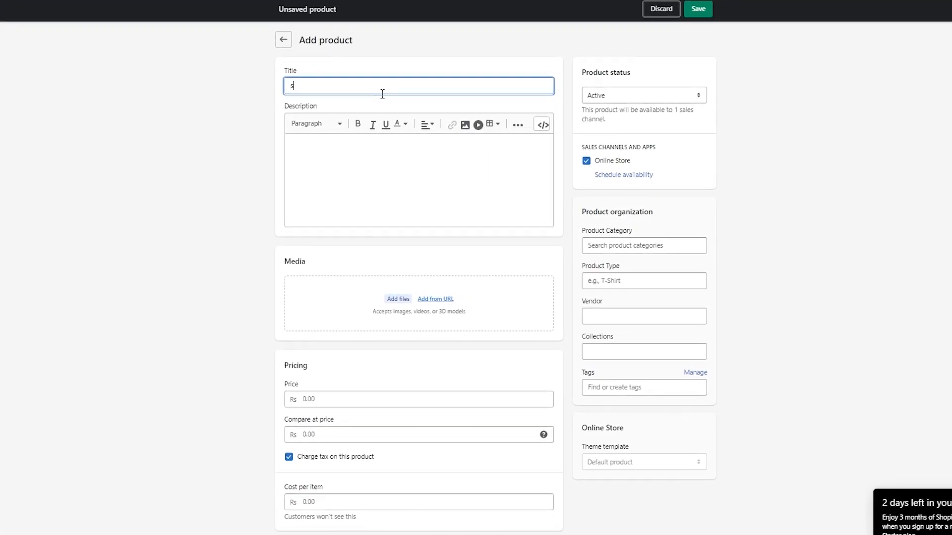
click(361, 164)
text(sdiasdausda wdjnwoid ajwdoiawnd)
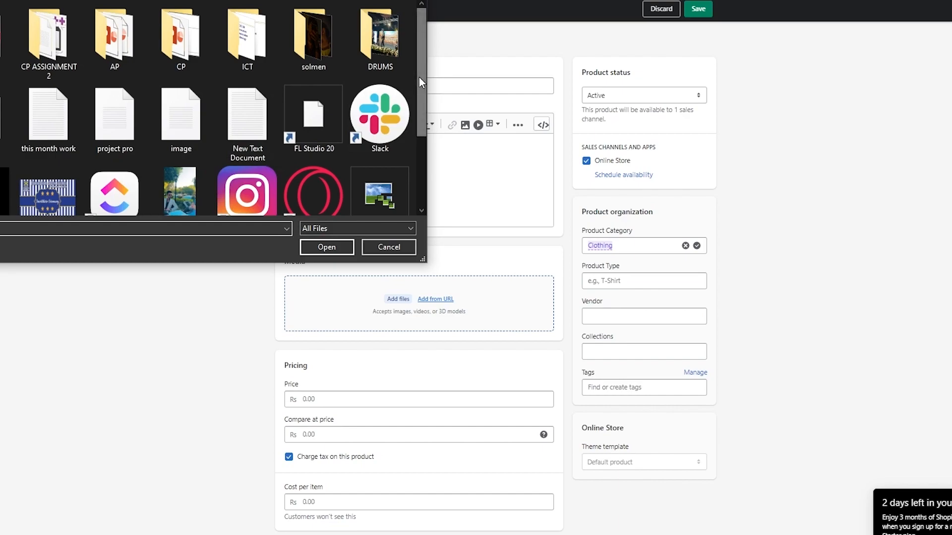
Upload pexels-jaime-reimer-2662116 from the file dialog as the shirt's media.
drag(419, 77, 444, 52)
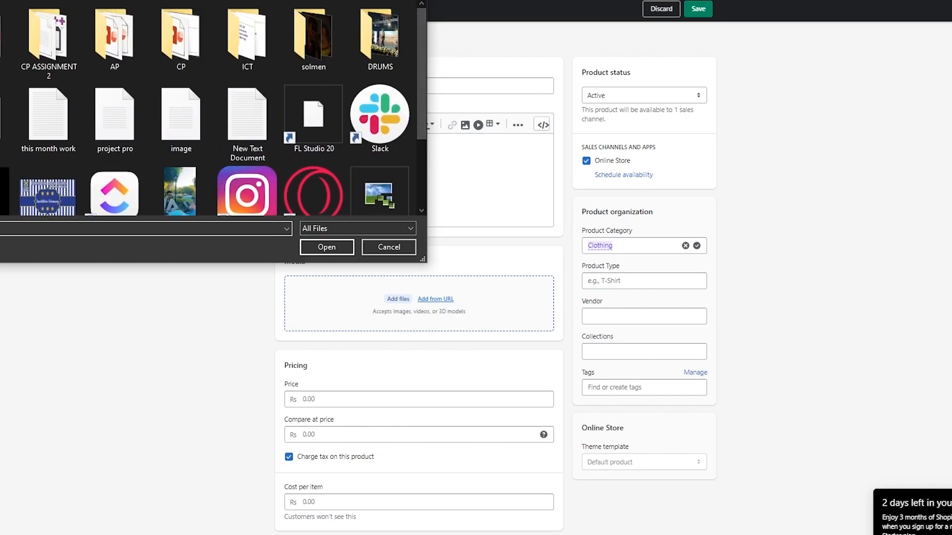
scroll(180, 59, up, 1)
scroll(179, 58, up, 3)
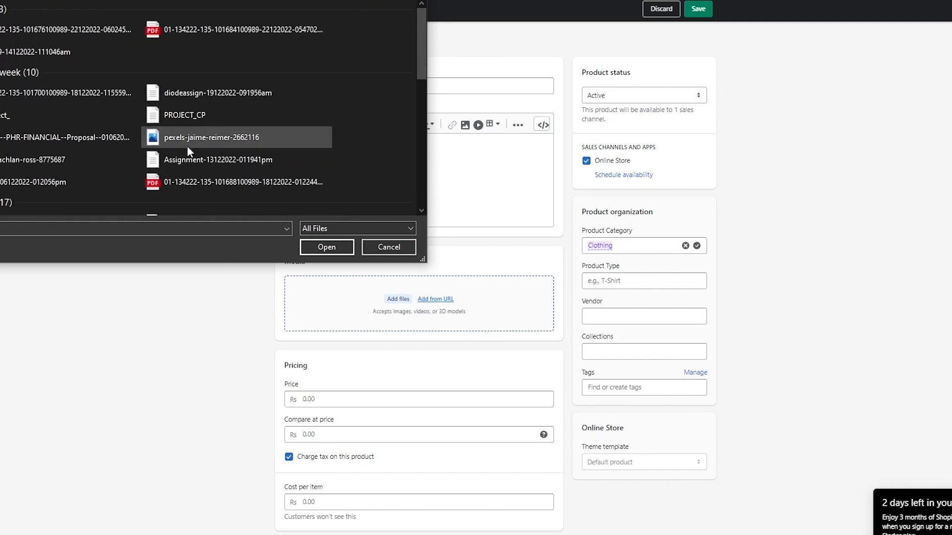
double_click(190, 145)
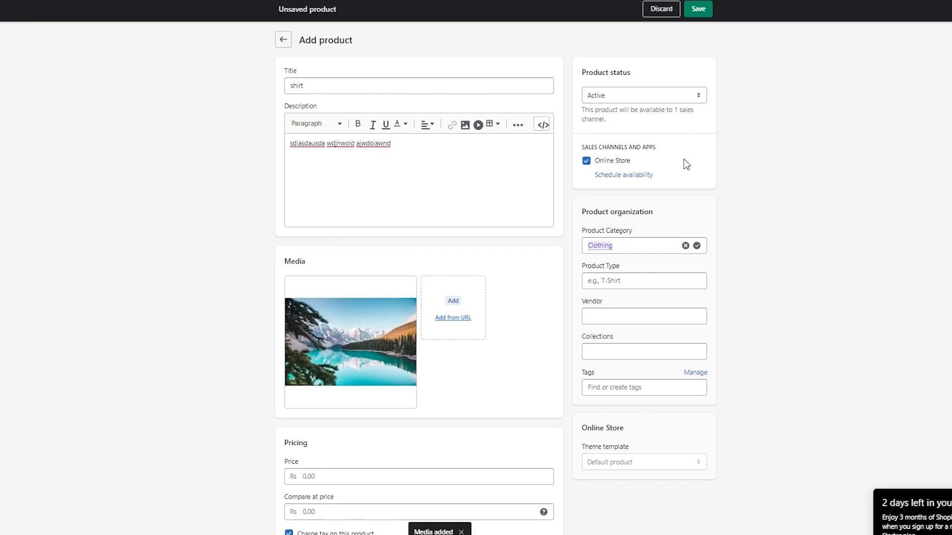
scroll(683, 160, down, 6)
Enter price 54, compare-at price 100 and cost per item 54.
click(364, 180)
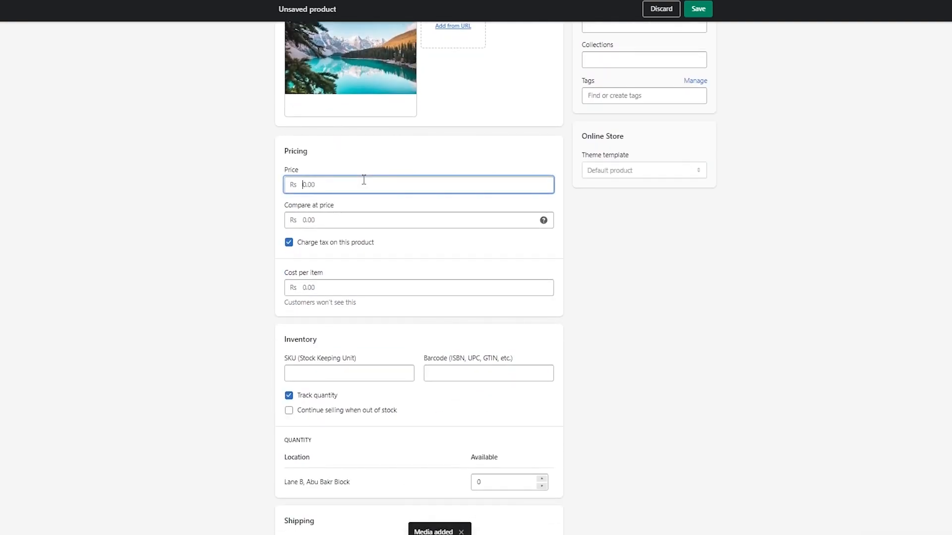
text(54)
click(342, 222)
text(100)
click(328, 301)
click(346, 291)
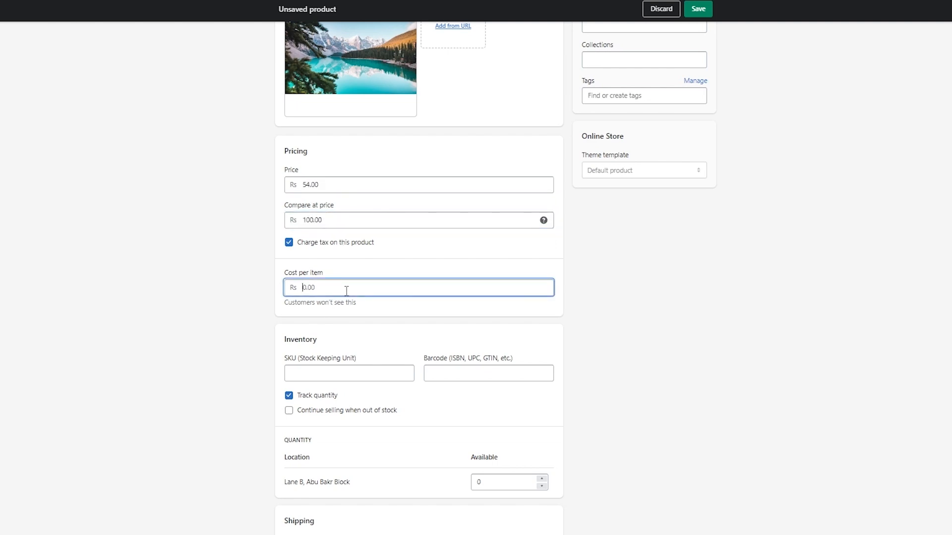
text(54)
Select the SKU field and scroll back over the pricing section.
scroll(346, 291, down, 2)
click(366, 287)
scroll(478, 276, up, 3)
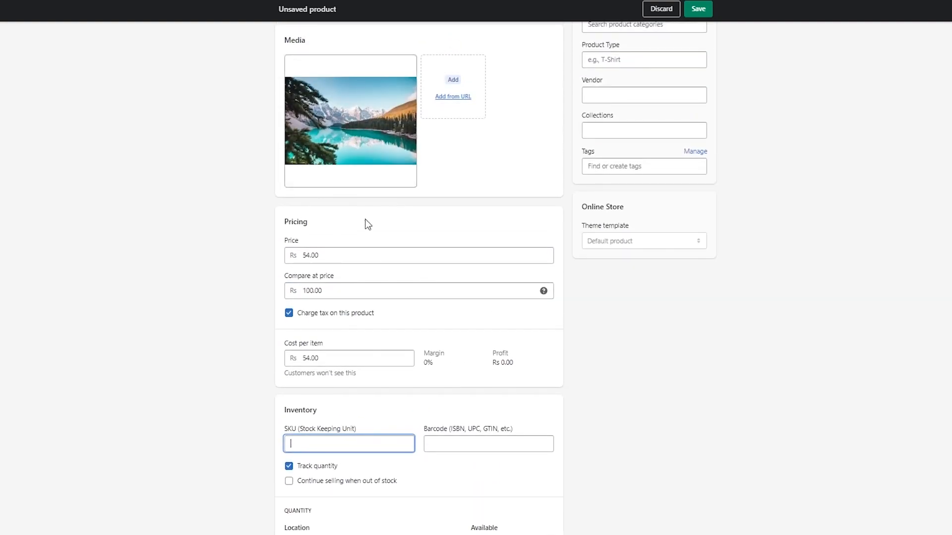
scroll(355, 197, up, 3)
scroll(408, 258, up, 2)
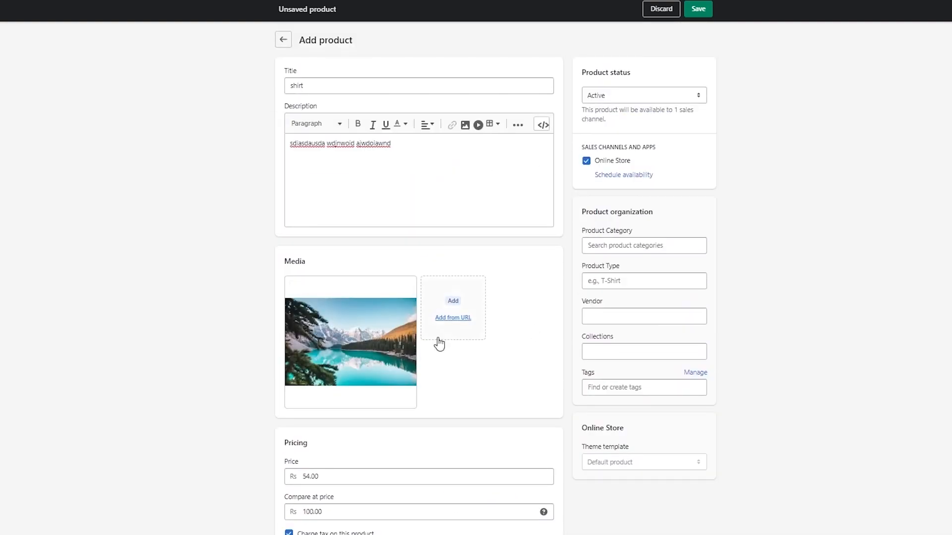
scroll(453, 250, down, 12)
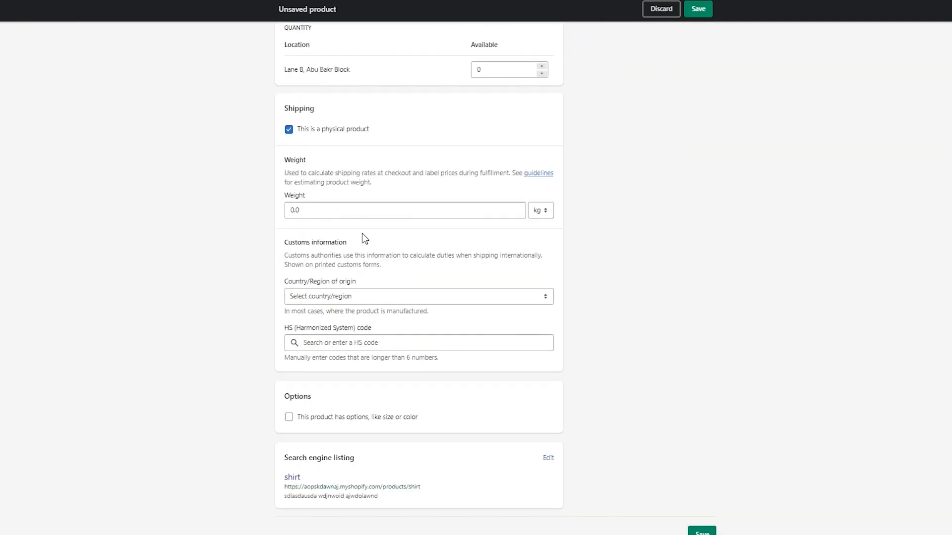
scroll(362, 236, up, 1)
Set the shipping weight to 0.012 kg and country of origin to Pakistan.
click(352, 281)
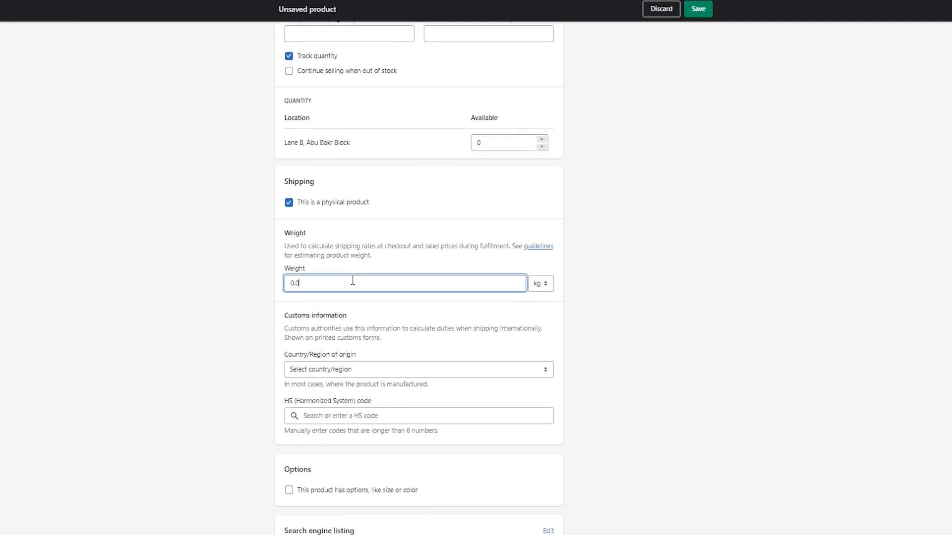
click(341, 371)
scroll(340, 436, down, 12)
scroll(340, 436, down, 9)
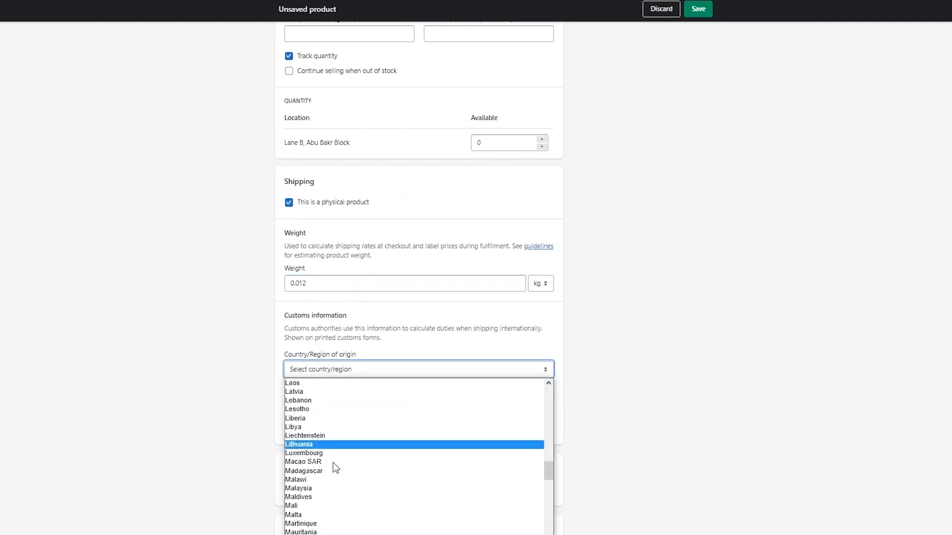
scroll(322, 495, down, 8)
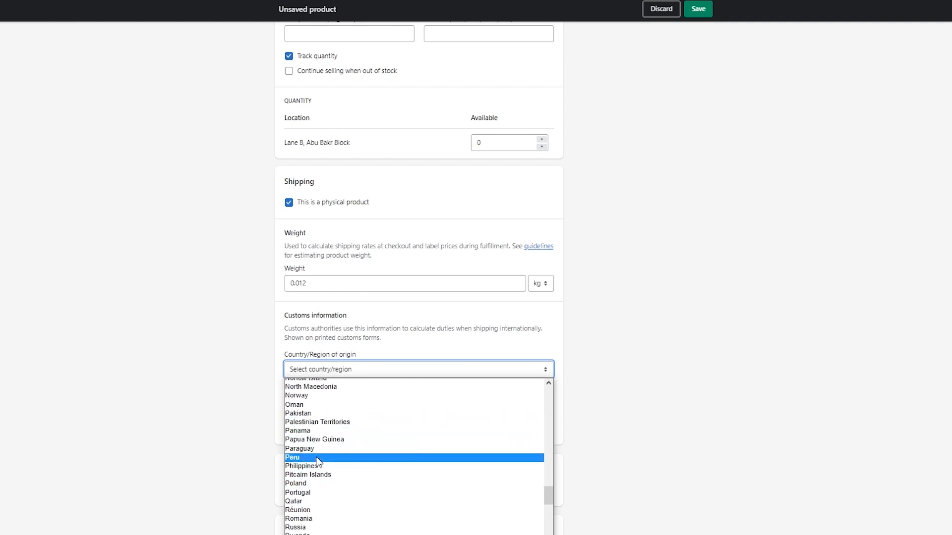
click(337, 413)
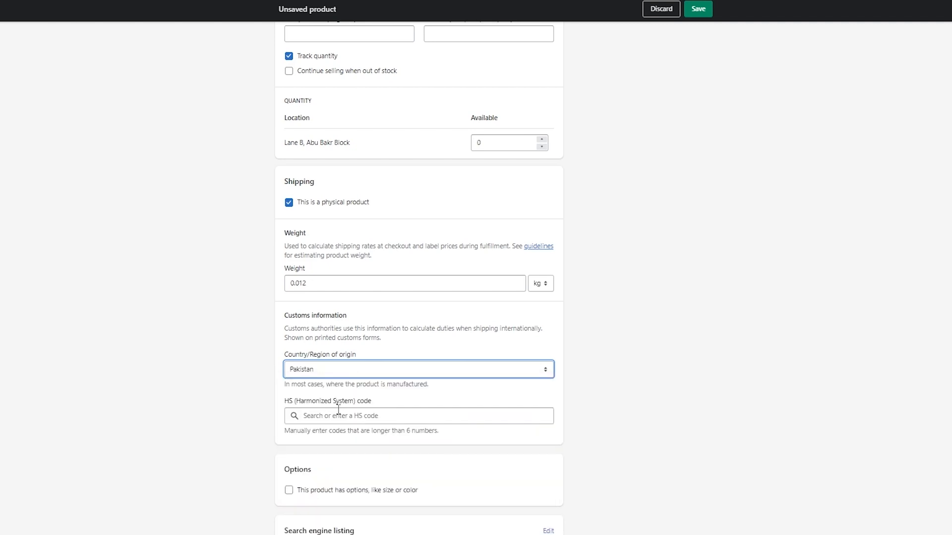
scroll(366, 414, down, 1)
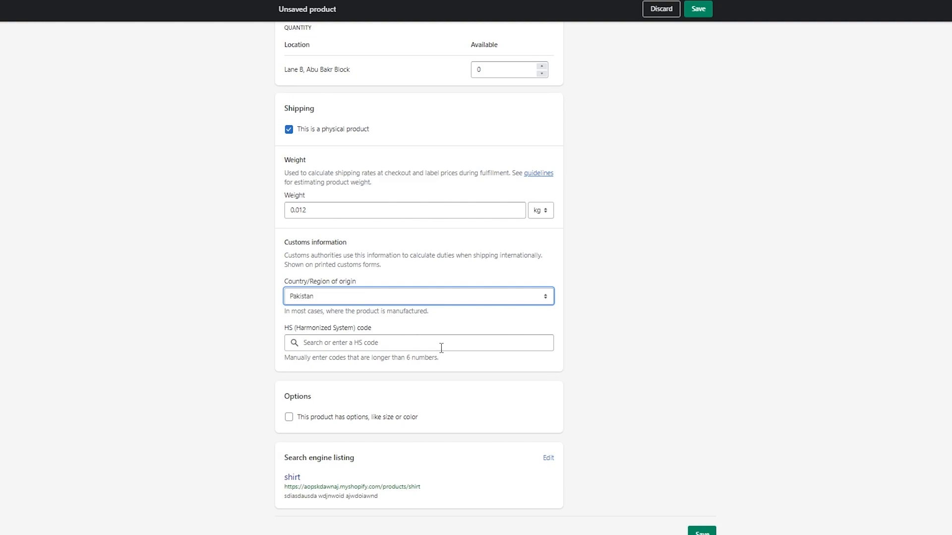
scroll(441, 348, up, 15)
scroll(441, 348, down, 15)
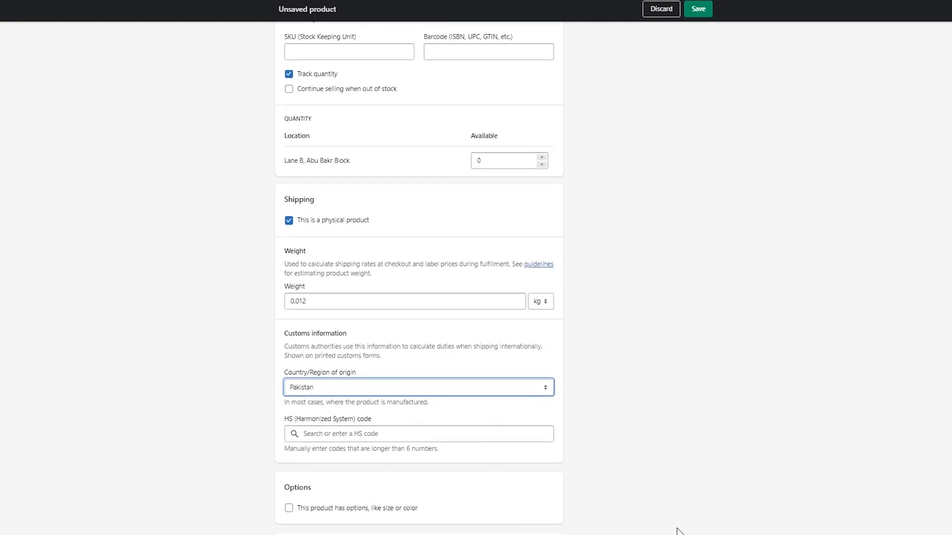
scroll(675, 529, down, 2)
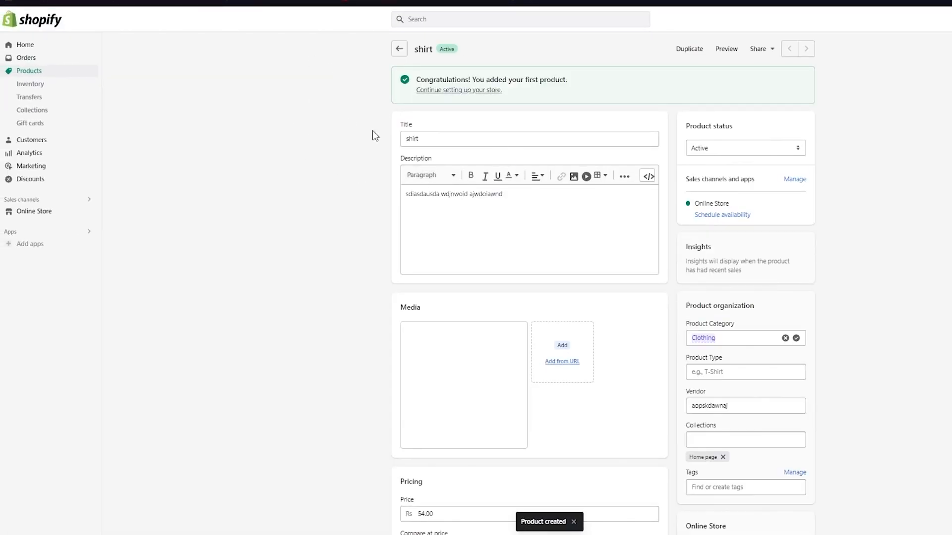
Return to the products list, then go to the Online Store themes page.
click(29, 72)
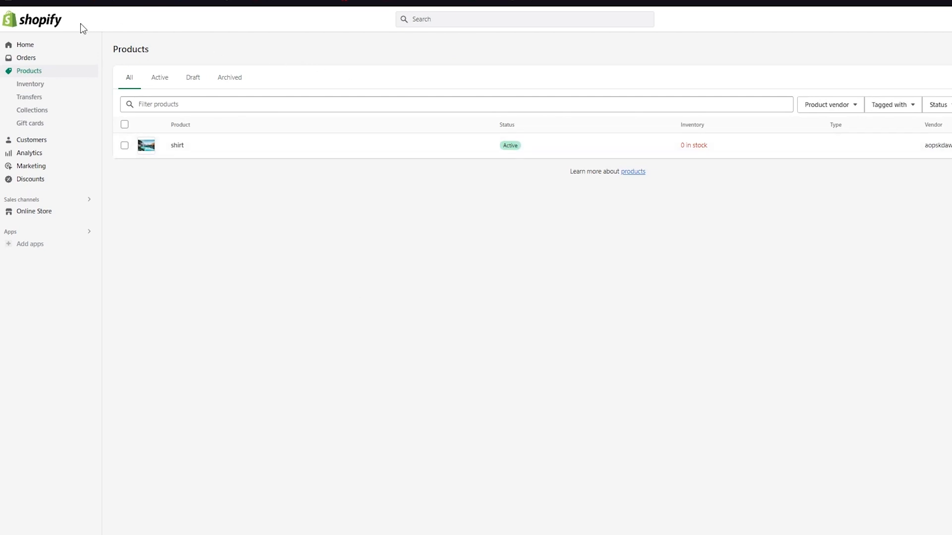
click(42, 213)
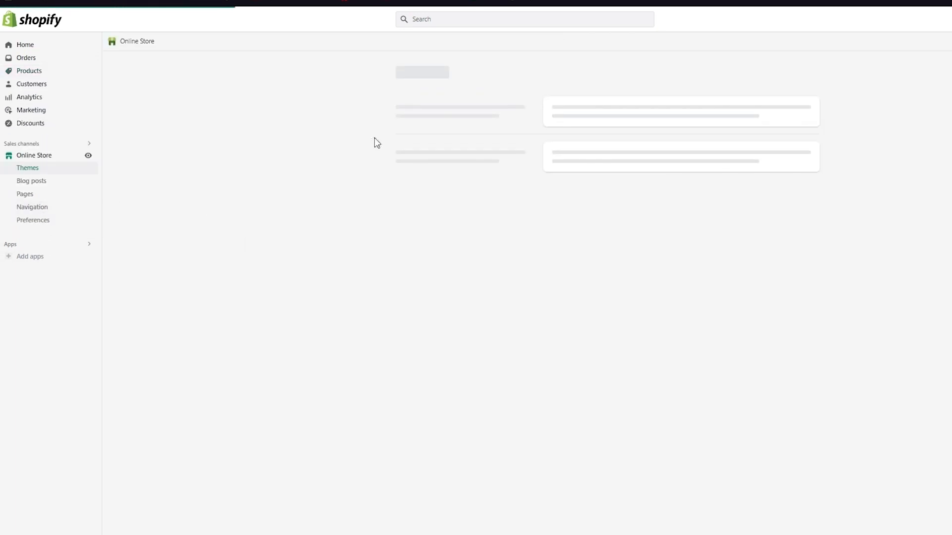
click(88, 156)
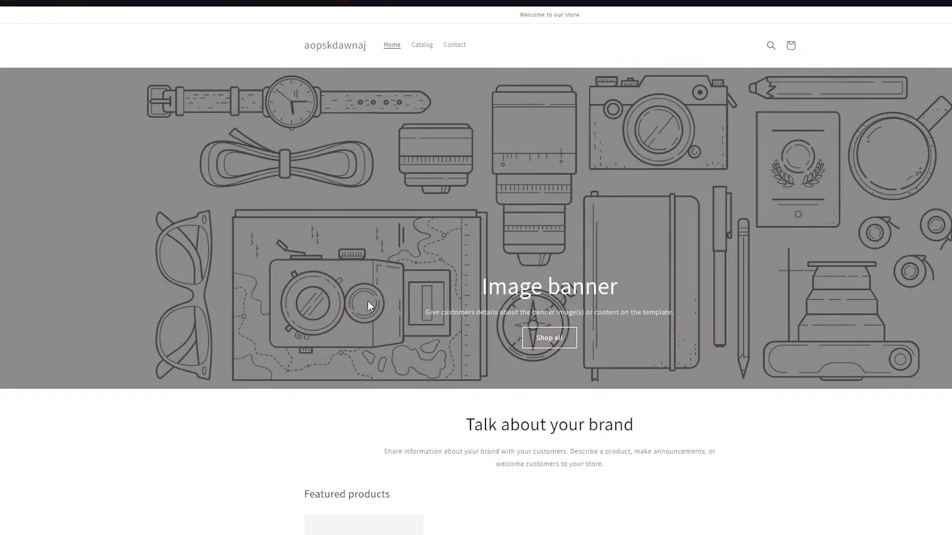
scroll(368, 302, down, 5)
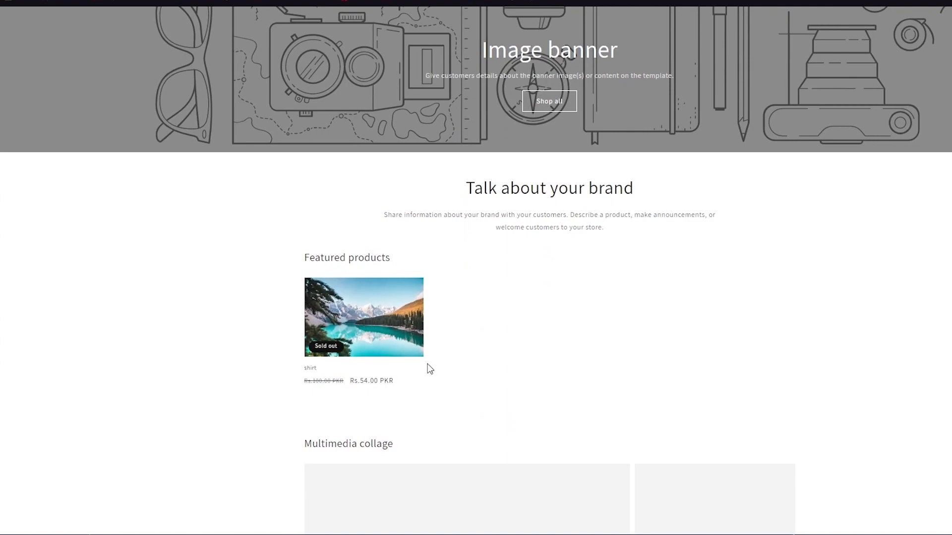
click(372, 337)
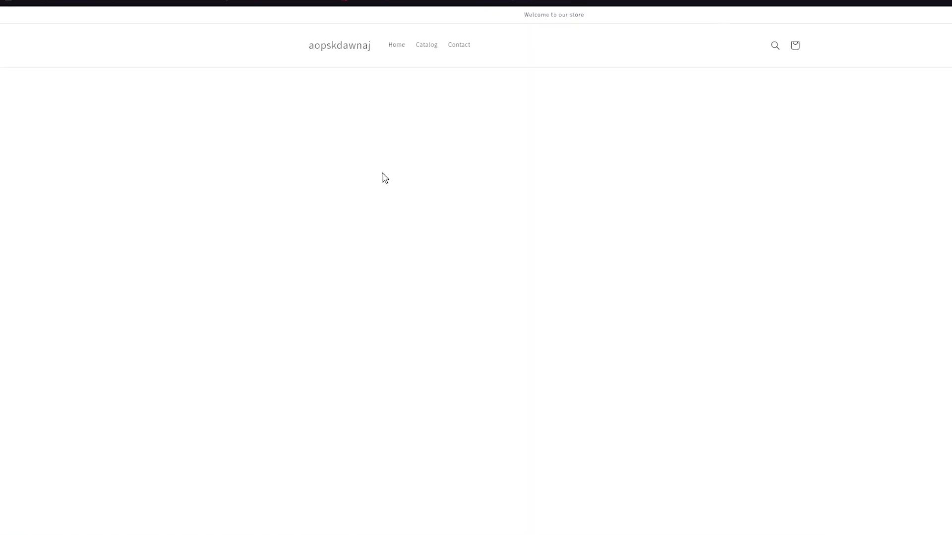
scroll(398, 221, down, 1)
scroll(627, 151, up, 1)
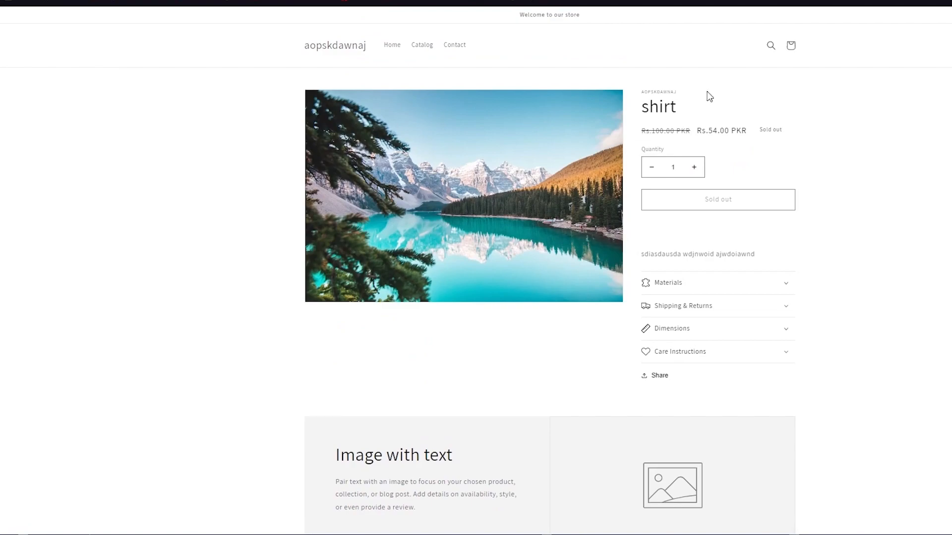
scroll(658, 314, down, 6)
scroll(690, 313, up, 6)
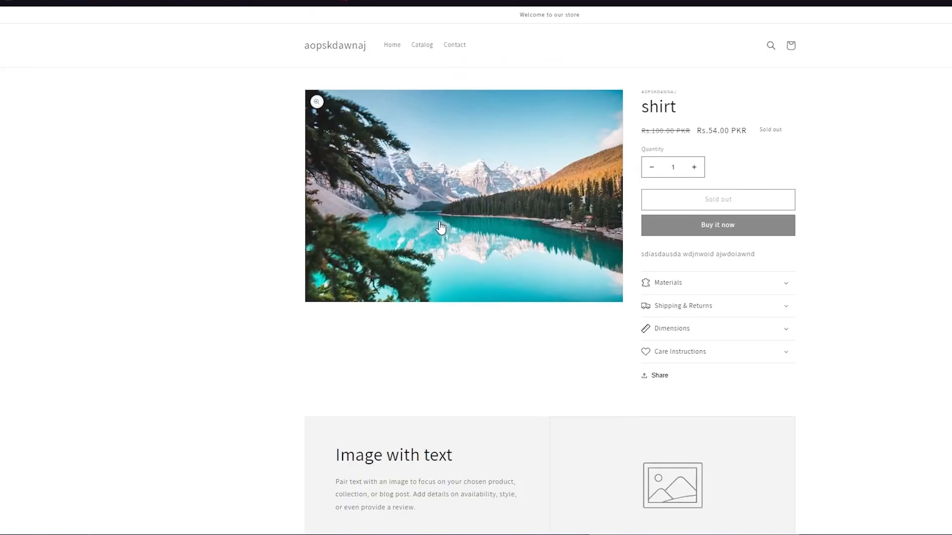
key(alt+Left)
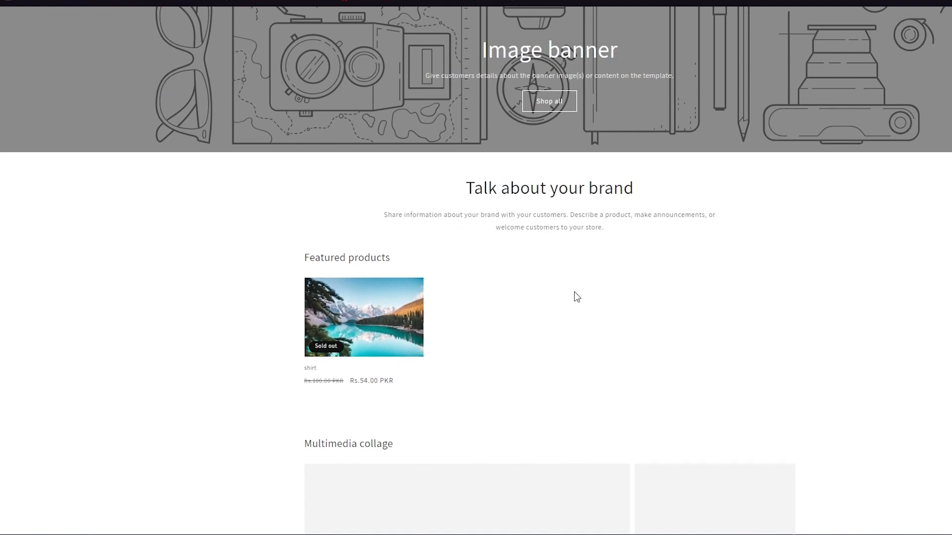
scroll(484, 285, up, 5)
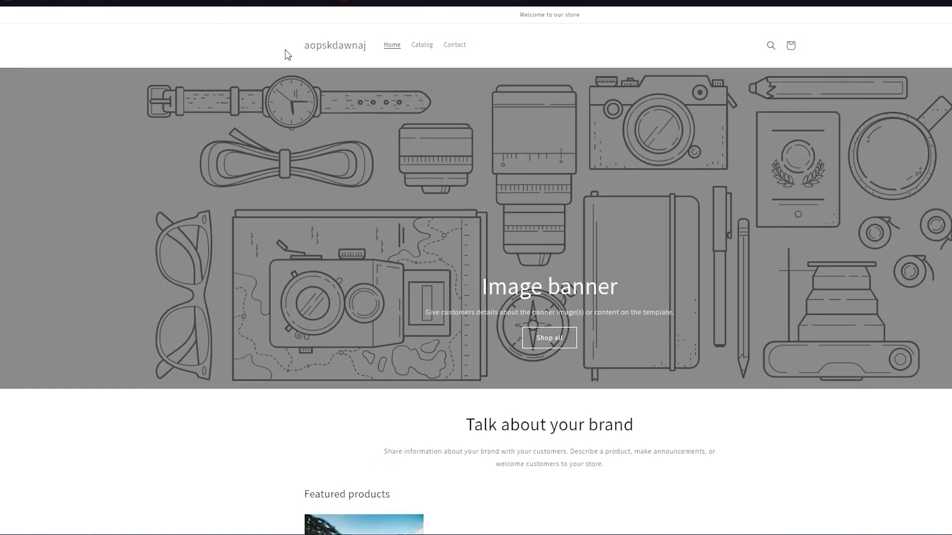
click(243, 1)
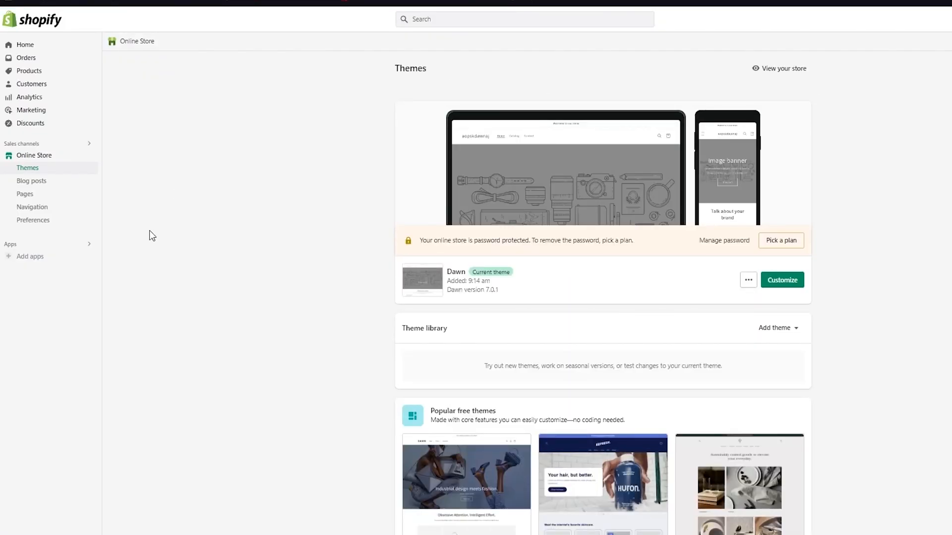
Check the tutorial Google Doc, then open the Dawn theme's actions menu.
click(199, 1)
click(747, 280)
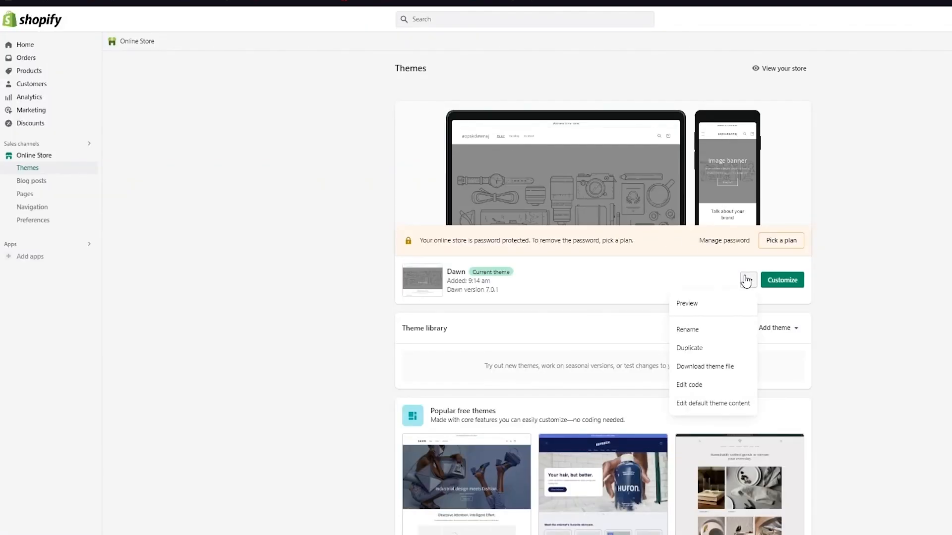
Open Edit code for the Dawn theme and collapse the Templates folder.
click(704, 385)
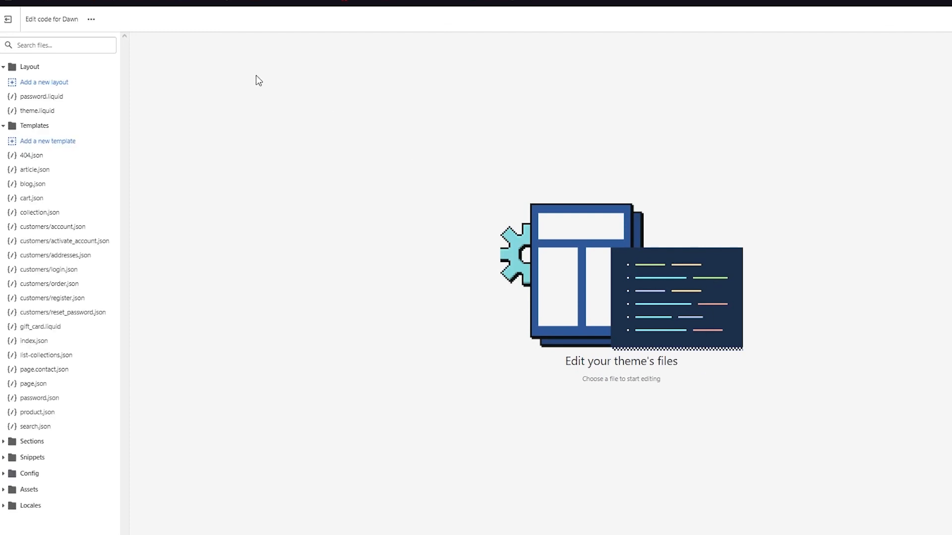
click(9, 127)
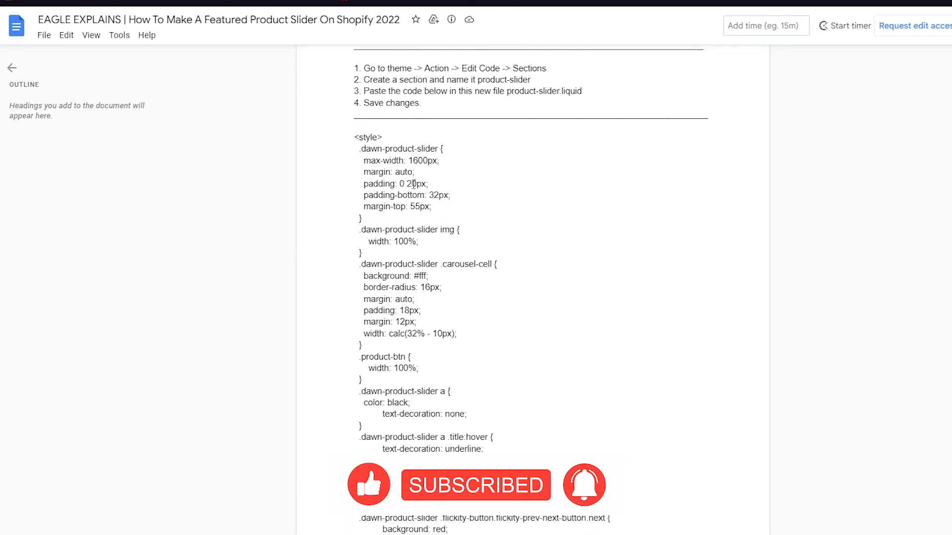
Scroll through the product slider code in the tutorial Google Doc.
scroll(429, 237, down, 10)
scroll(429, 237, down, 20)
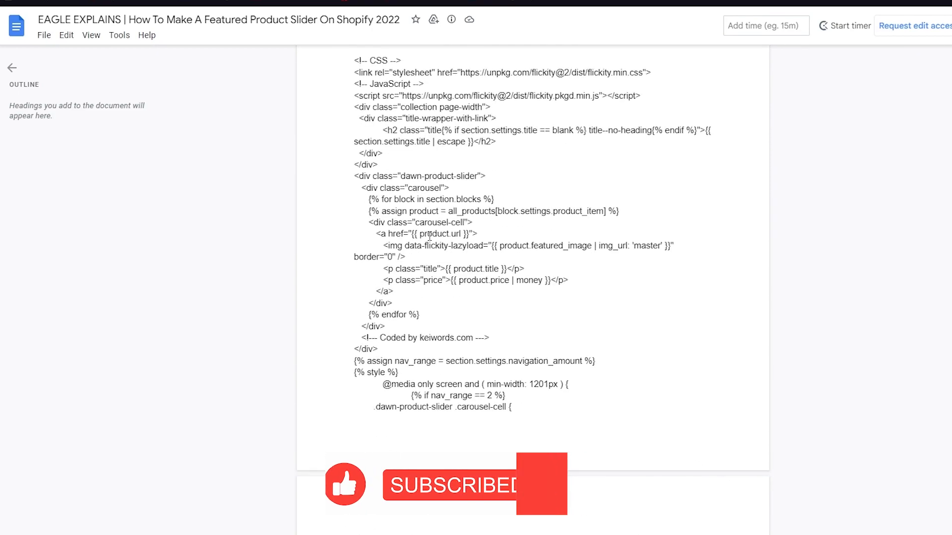
scroll(429, 235, down, 7)
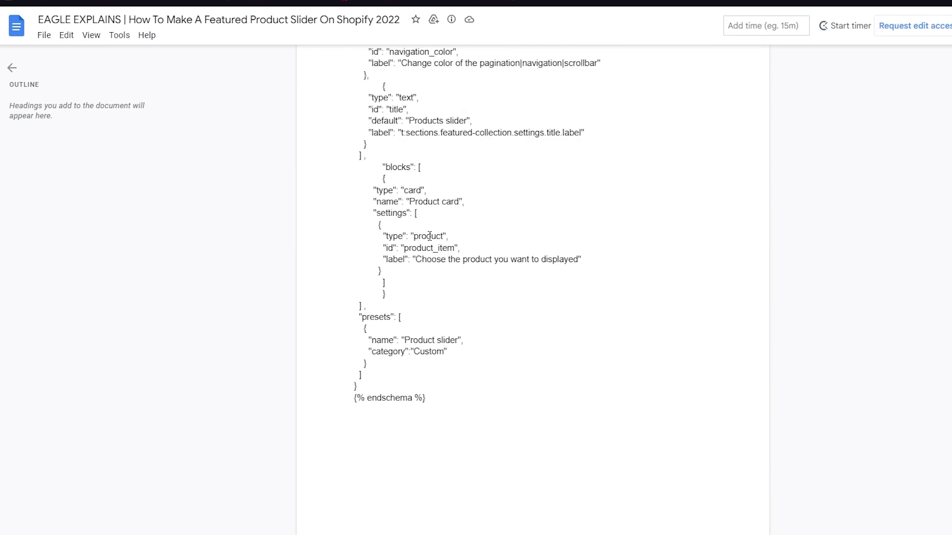
scroll(429, 236, up, 20)
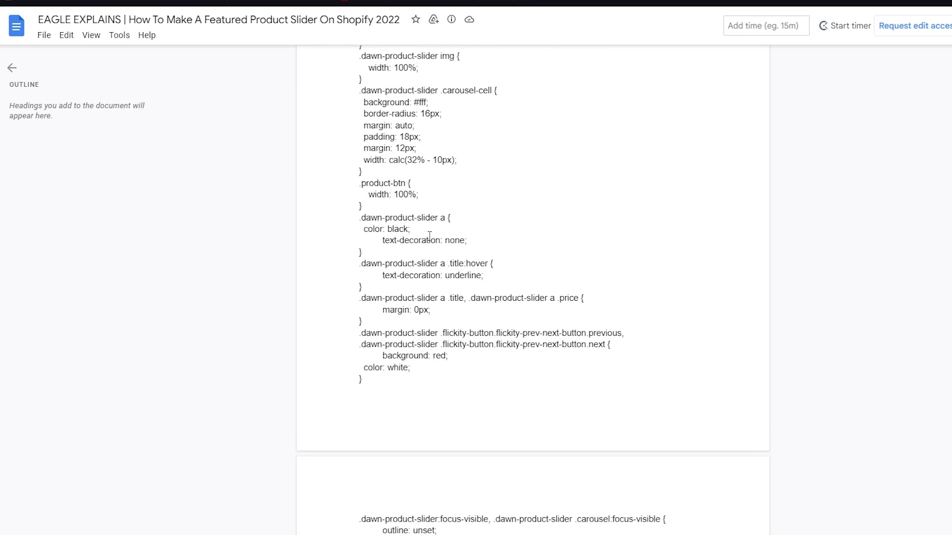
scroll(429, 236, down, 3)
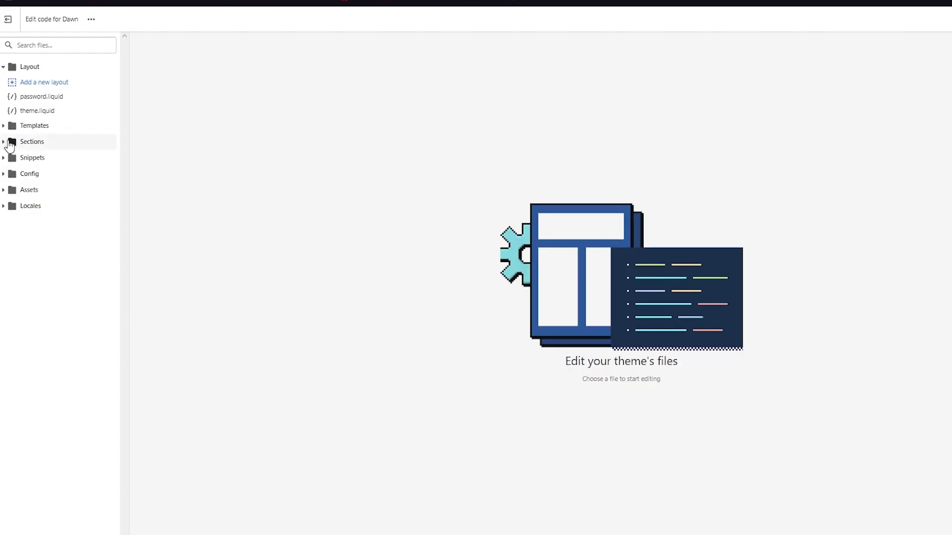
Add a section named product-slider under Sections and delete all its starter code.
click(11, 144)
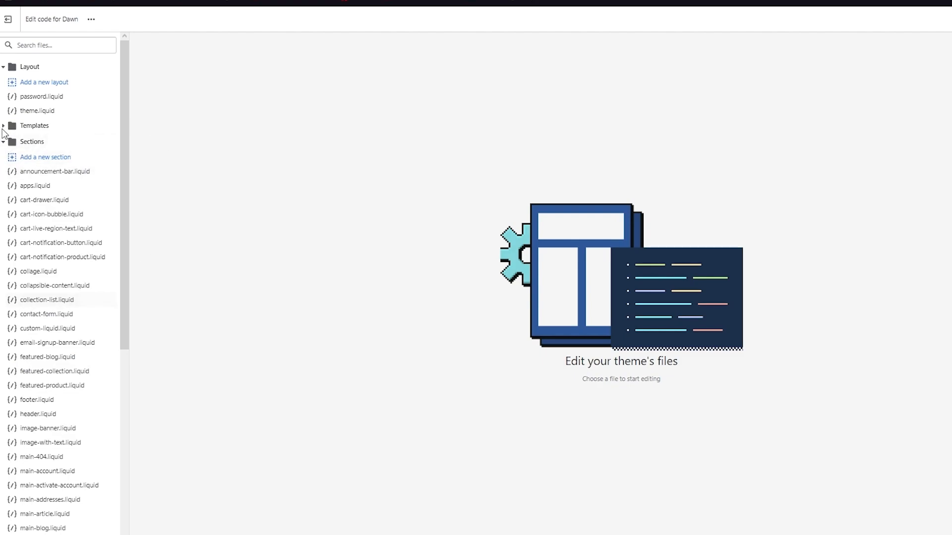
click(55, 158)
click(450, 281)
text(product-)
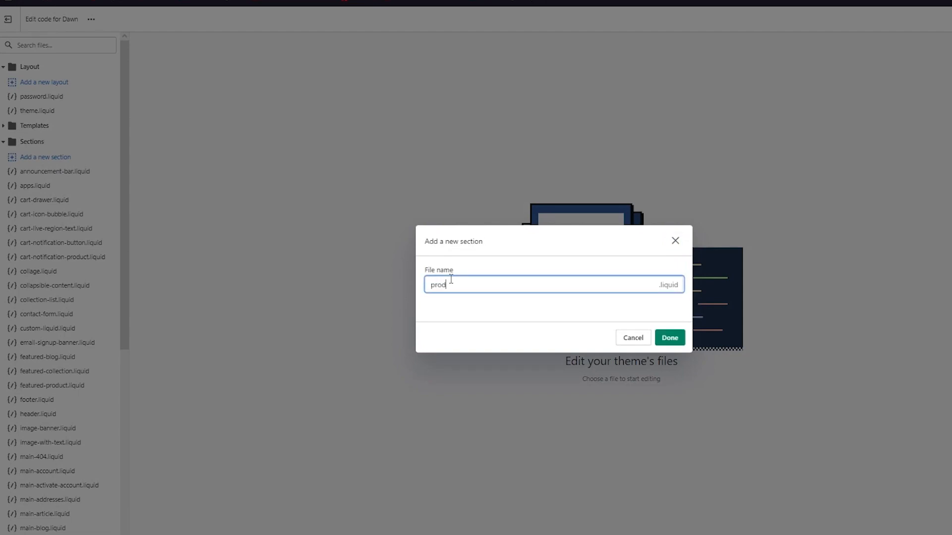
text(slider)
click(677, 338)
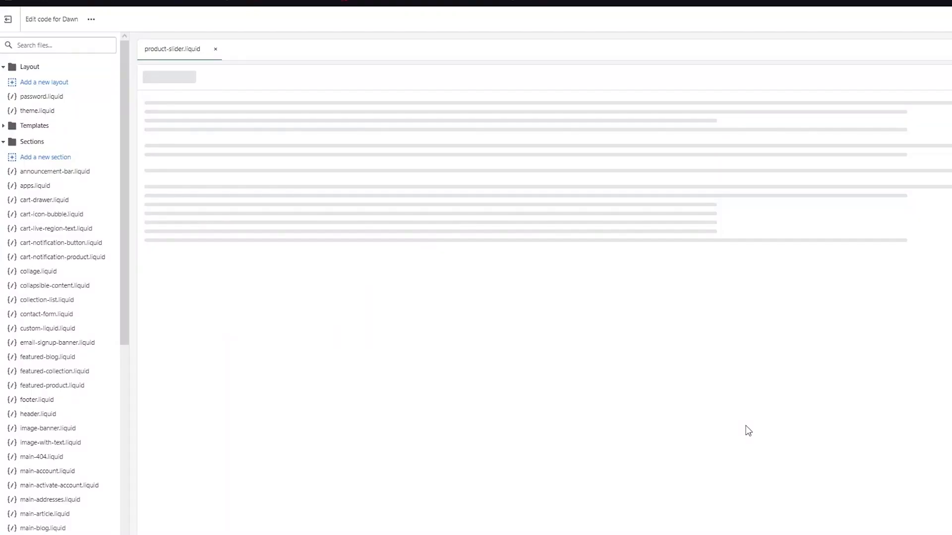
key(ctrl+a)
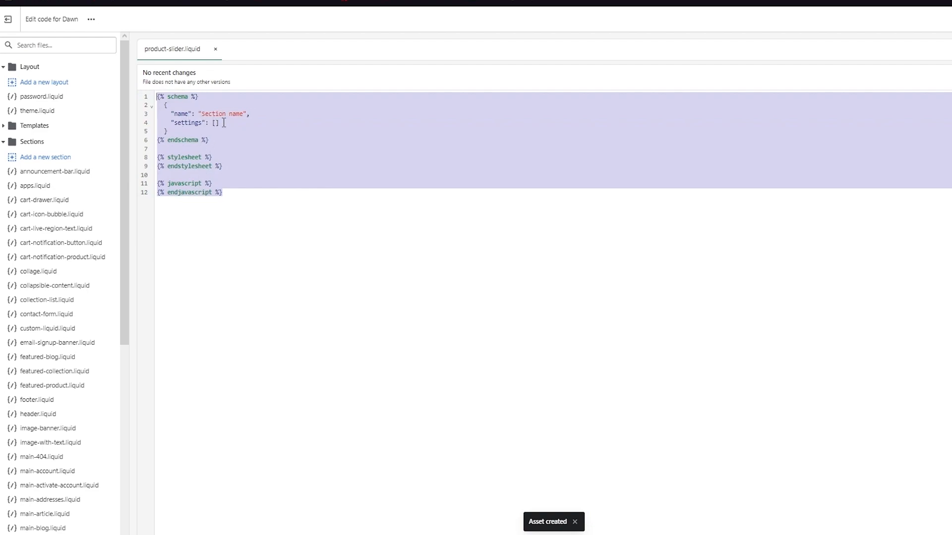
key(BackSpace)
In the tutorial document, select the slider code from <style> down to {% endschema %}.
click(198, 1)
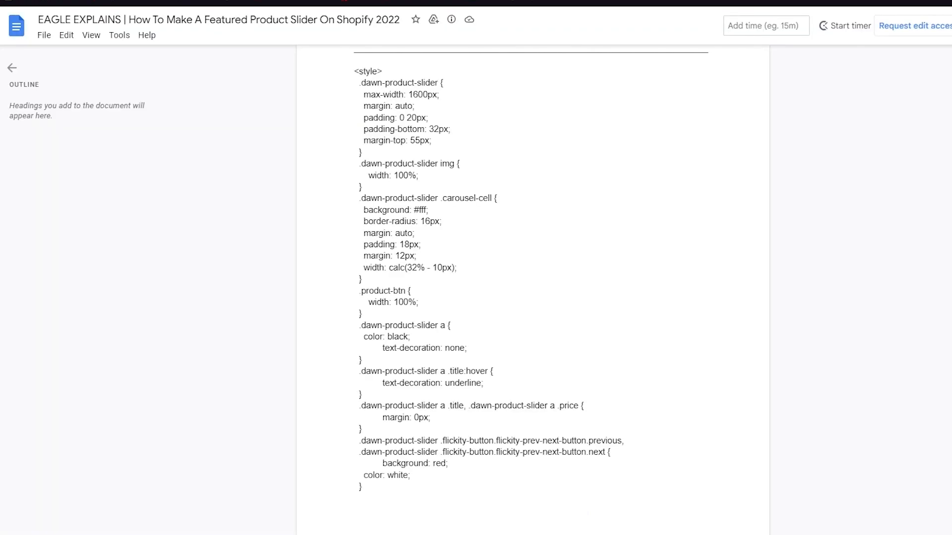
scroll(373, 140, up, 1)
scroll(372, 141, up, 1)
drag(355, 132, 362, 520)
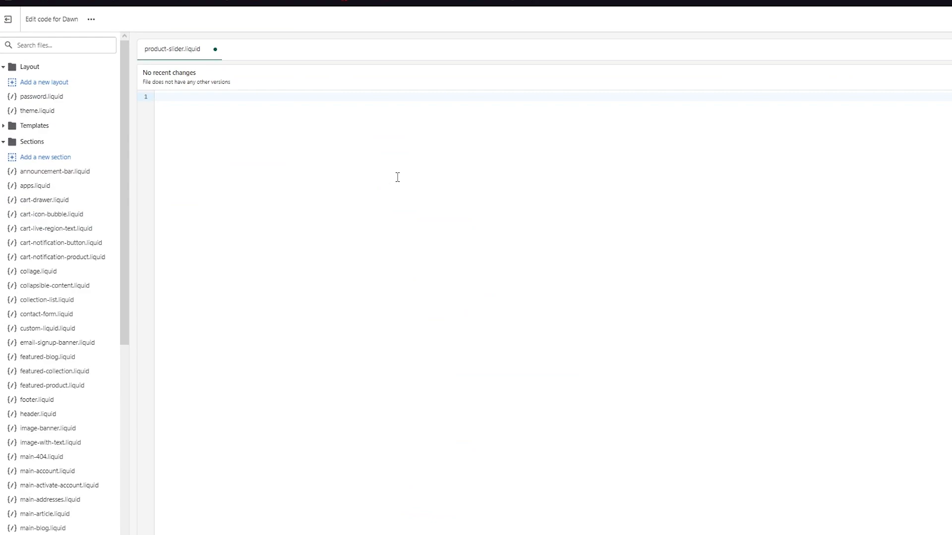
Paste the slider code into product-slider.liquid, save it, and exit the code editor.
key(ctrl+v)
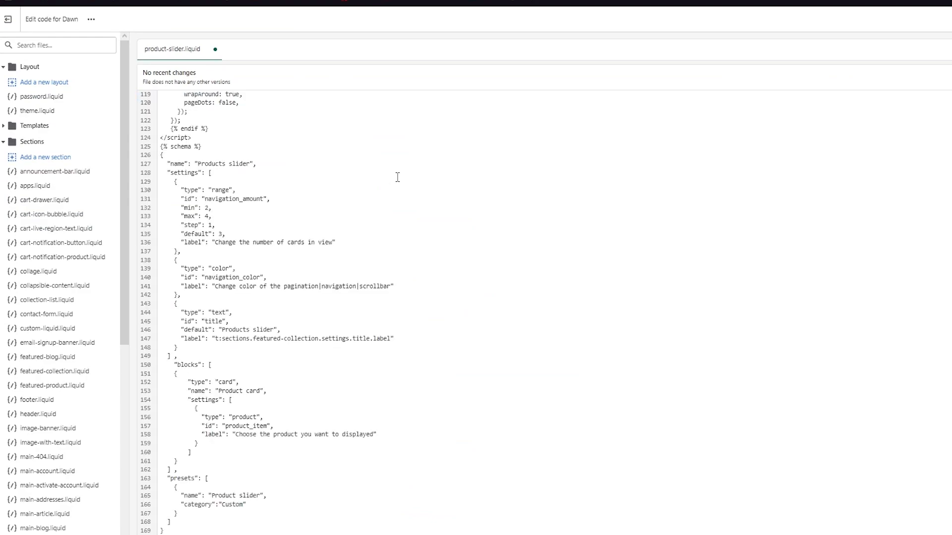
scroll(383, 271, up, 20)
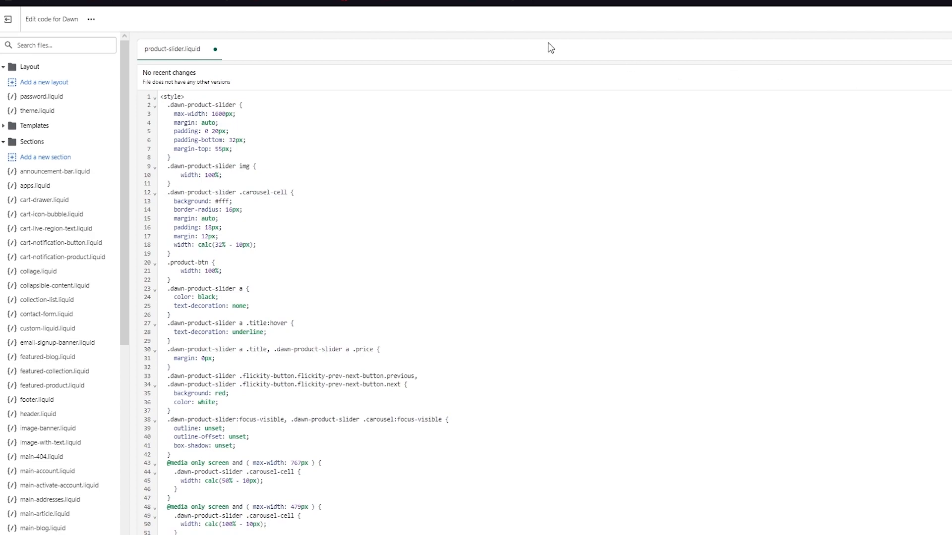
key(ctrl+s)
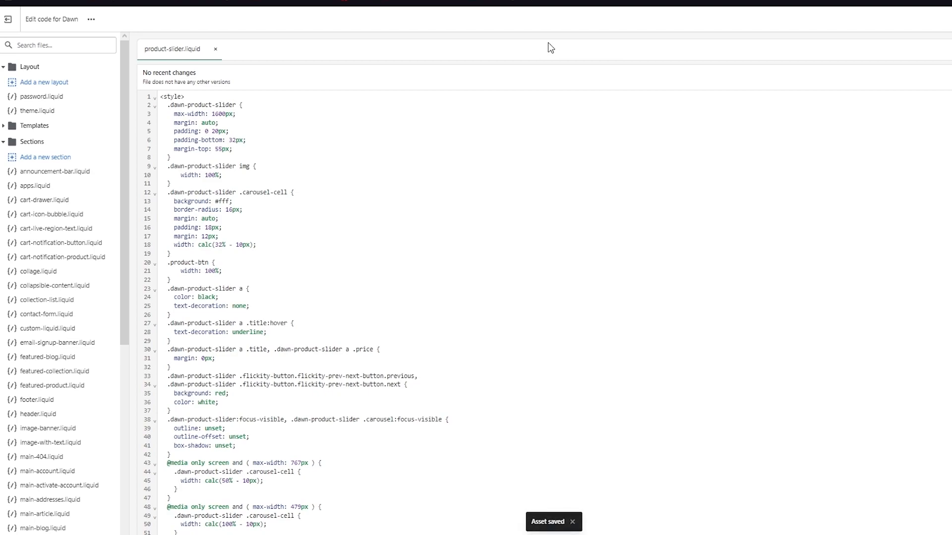
click(8, 18)
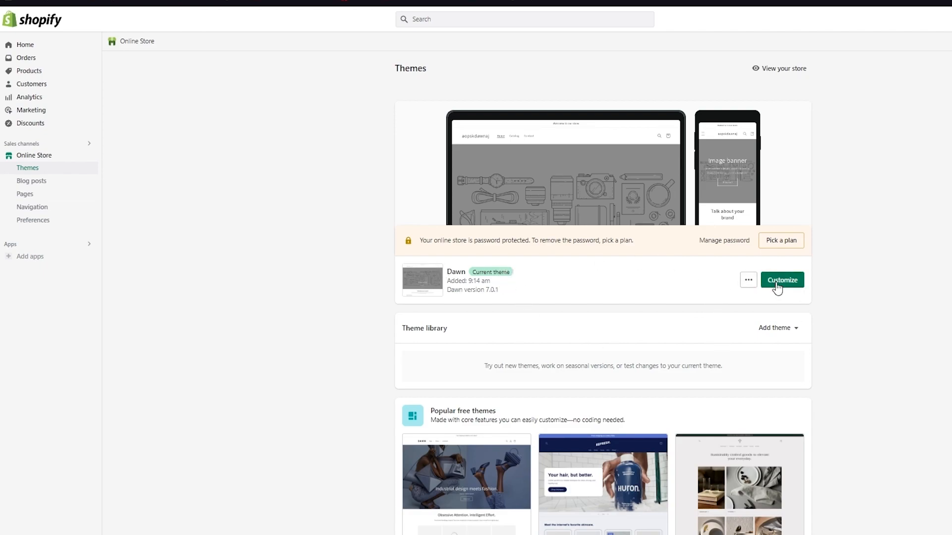
Open the Dawn theme in the theme editor.
click(748, 280)
click(749, 281)
click(787, 281)
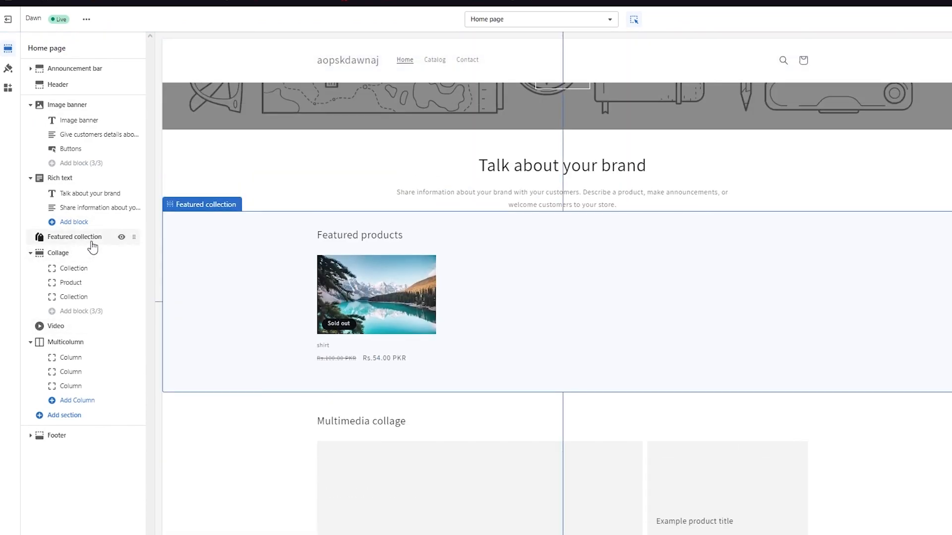
Bring up the Add section list on the home page.
right_click(91, 241)
click(64, 242)
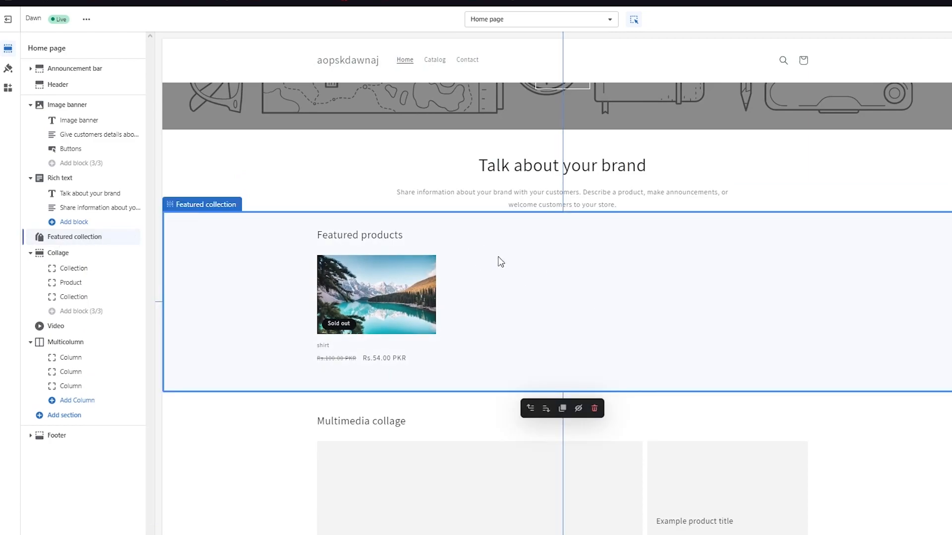
click(416, 175)
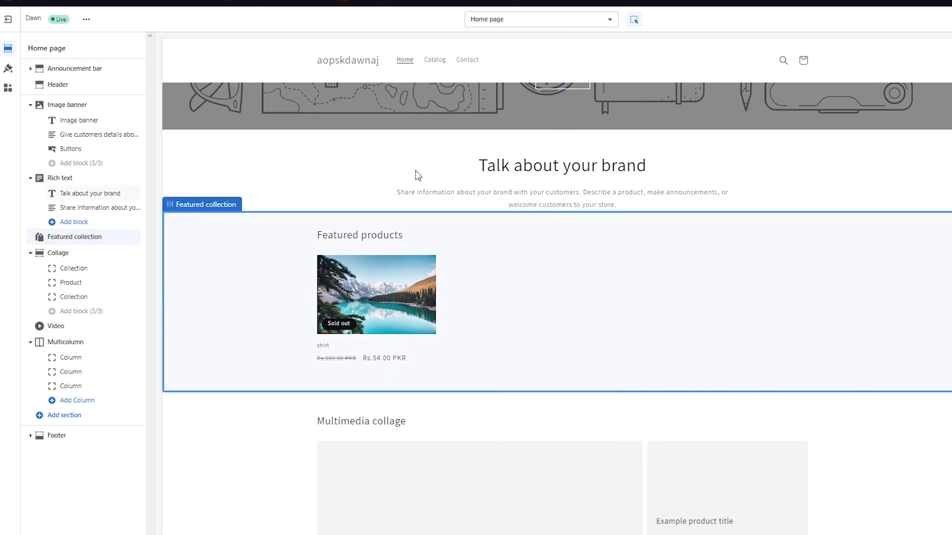
click(81, 421)
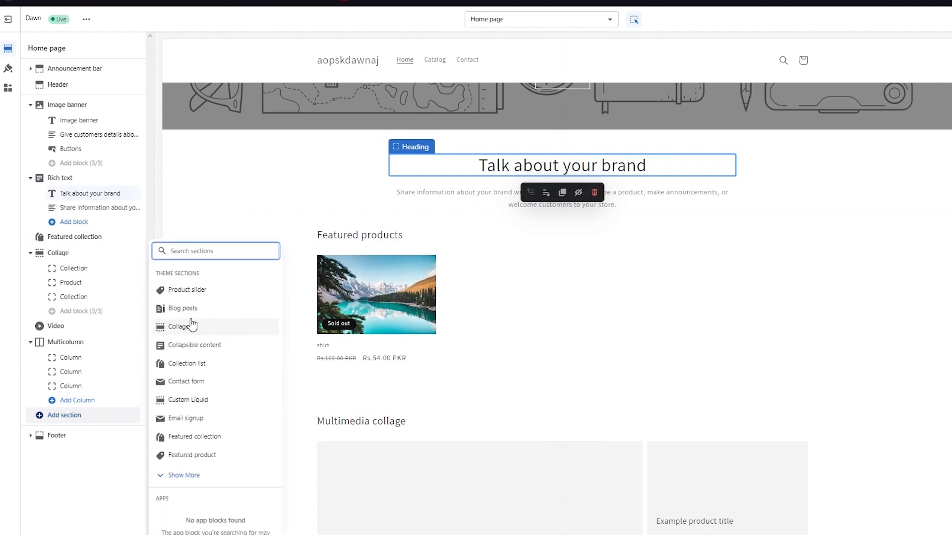
Add the Product slider section and move it directly below Rich text.
right_click(220, 301)
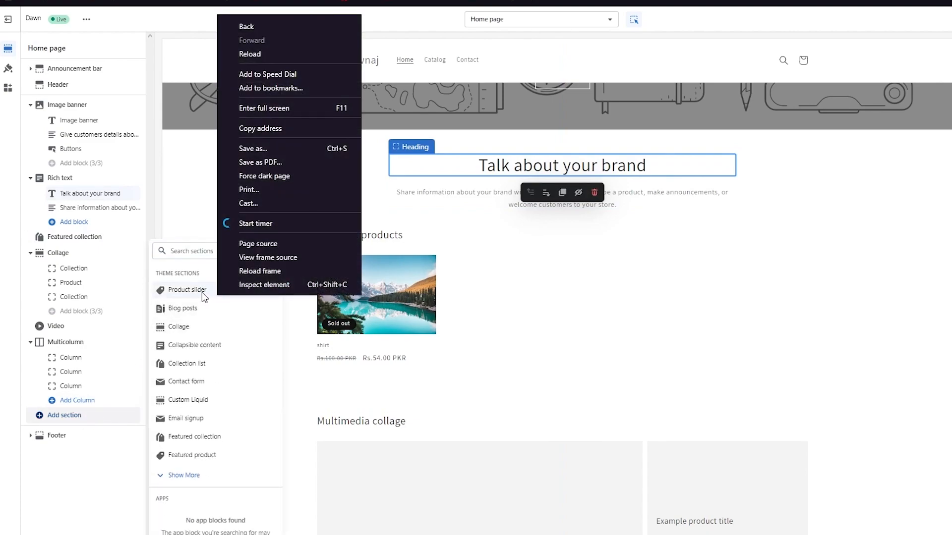
click(202, 292)
click(185, 293)
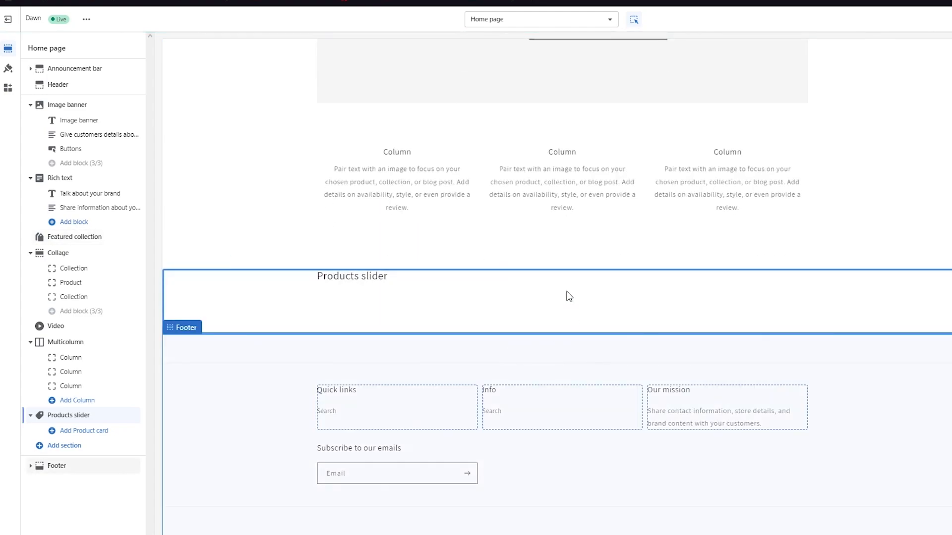
drag(131, 415, 119, 246)
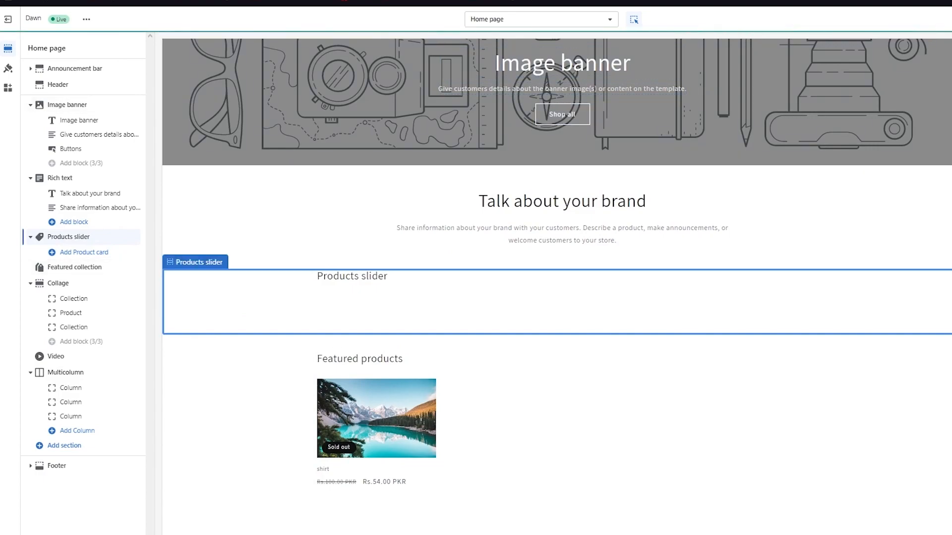
Add a shirt product card (Rs.54.00) to the Products slider and hide Featured collection.
click(72, 253)
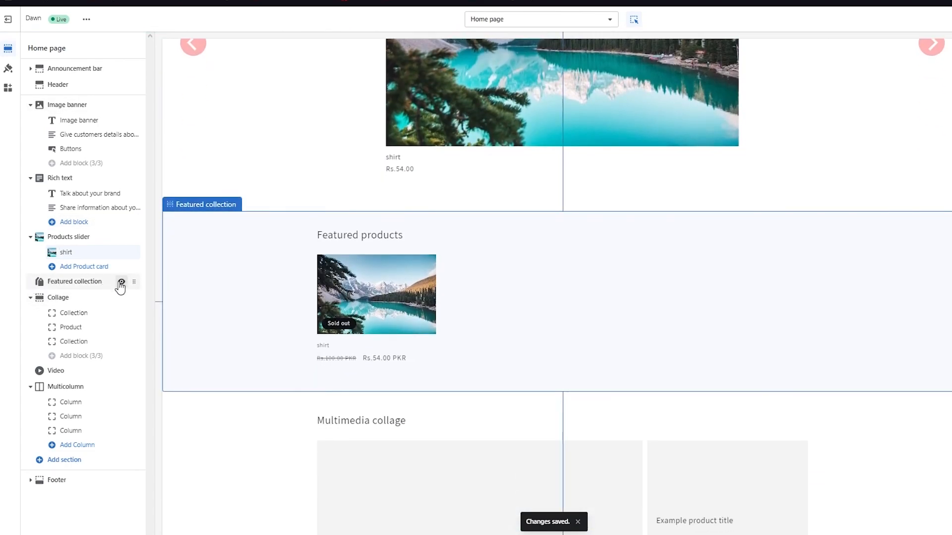
click(121, 282)
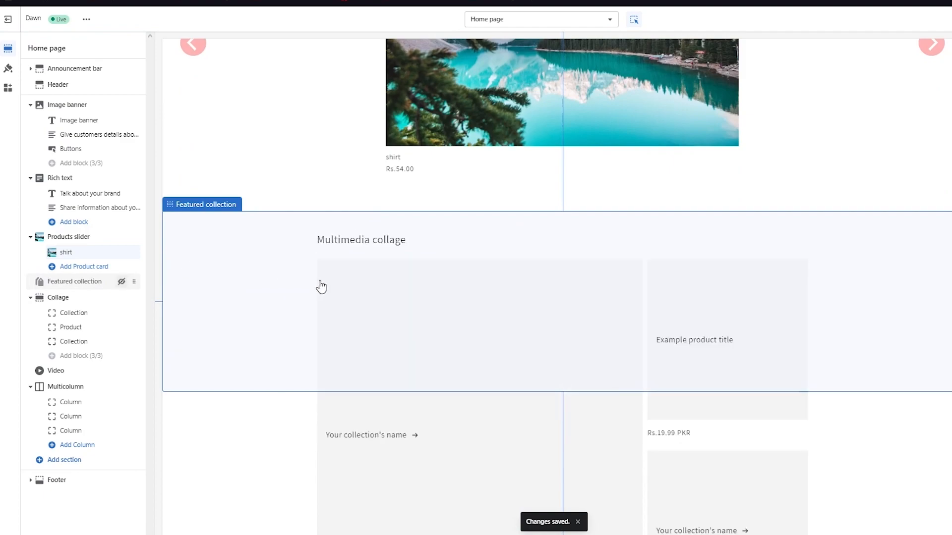
scroll(402, 183, up, 3)
scroll(401, 186, up, 4)
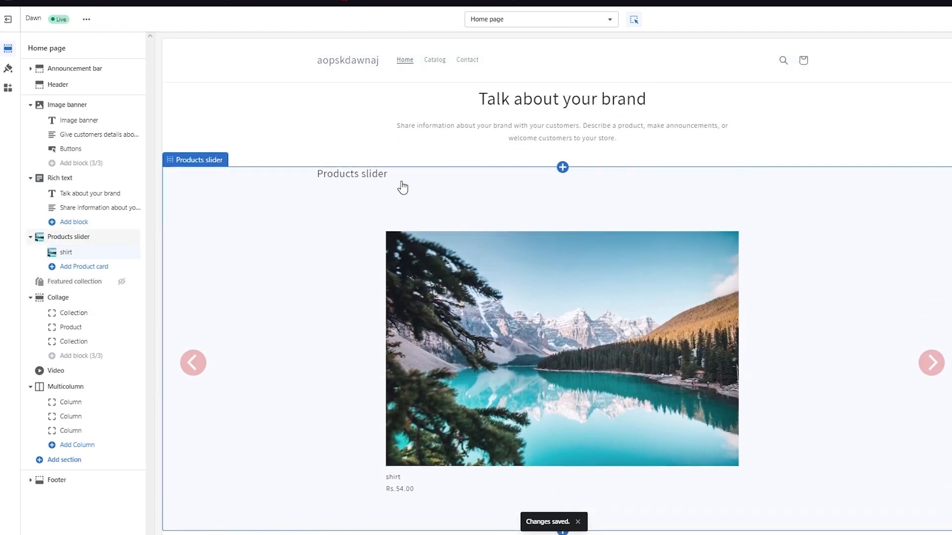
scroll(777, 280, down, 2)
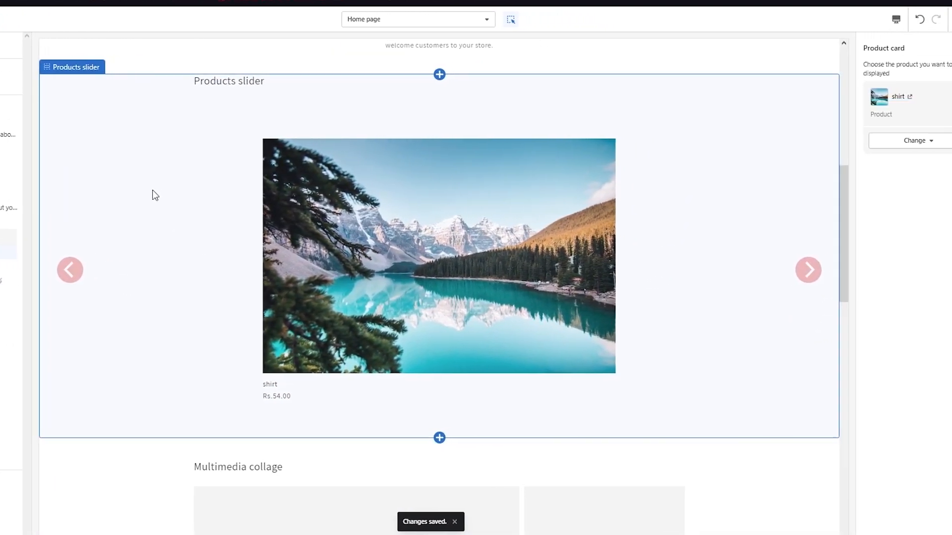
scroll(148, 194, up, 4)
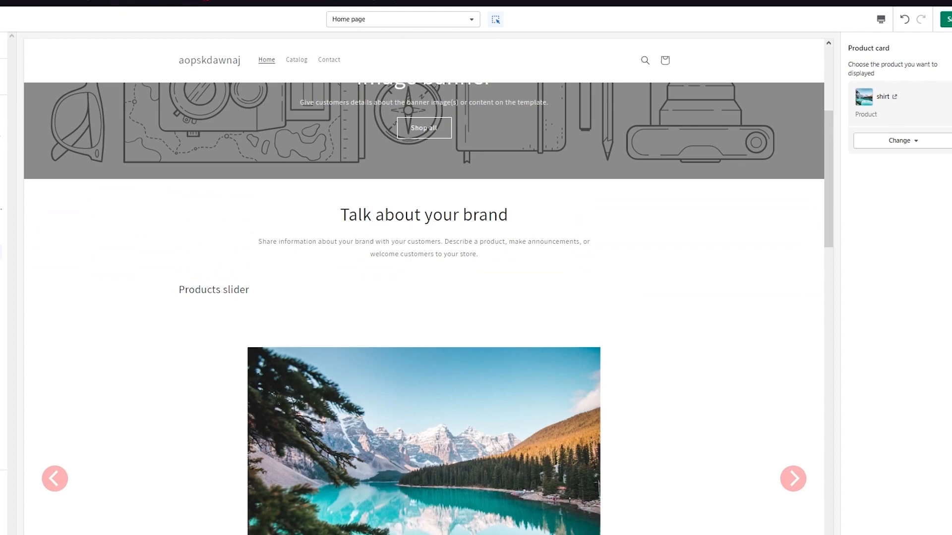
Save the Dawn home page edits and exit the theme editor.
click(946, 19)
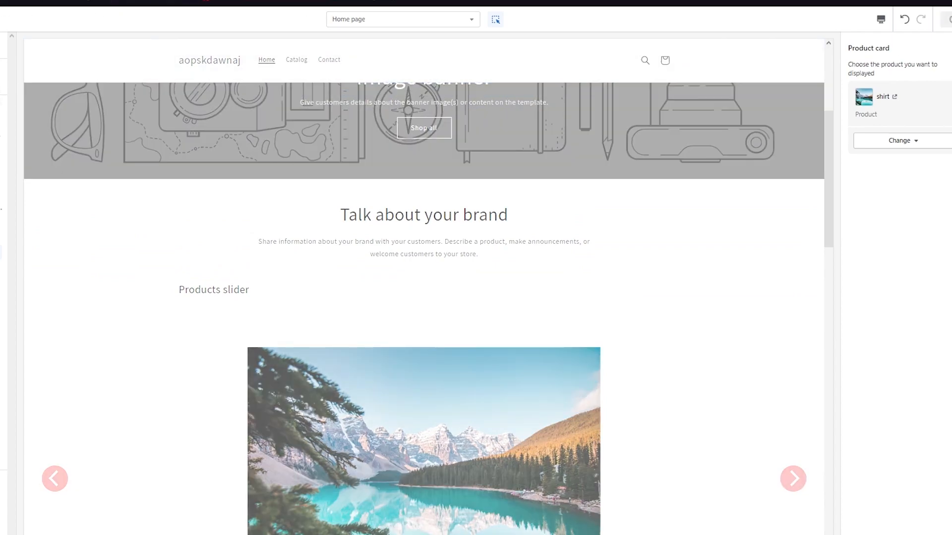
click(1, 19)
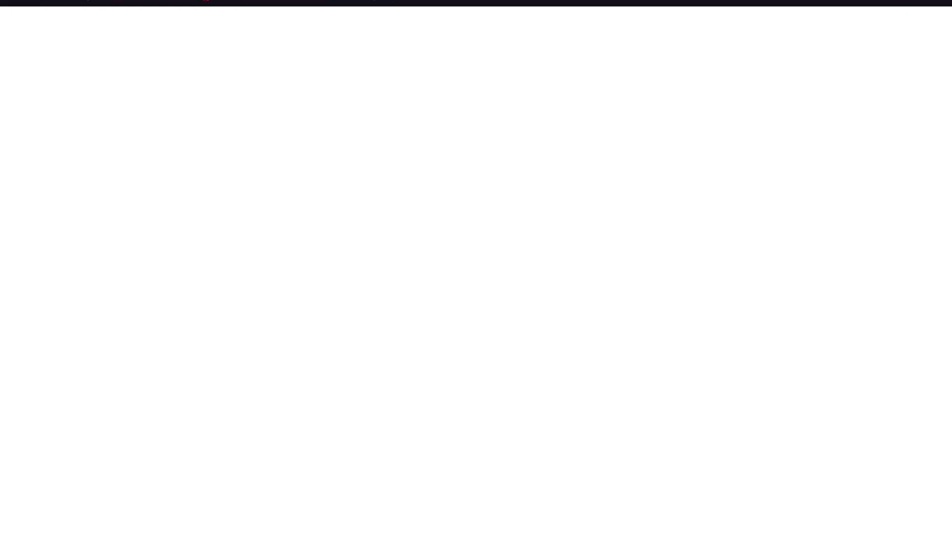
Scroll the live storefront to the Products slider and test its next arrow on the shirt card.
scroll(337, 210, down, 6)
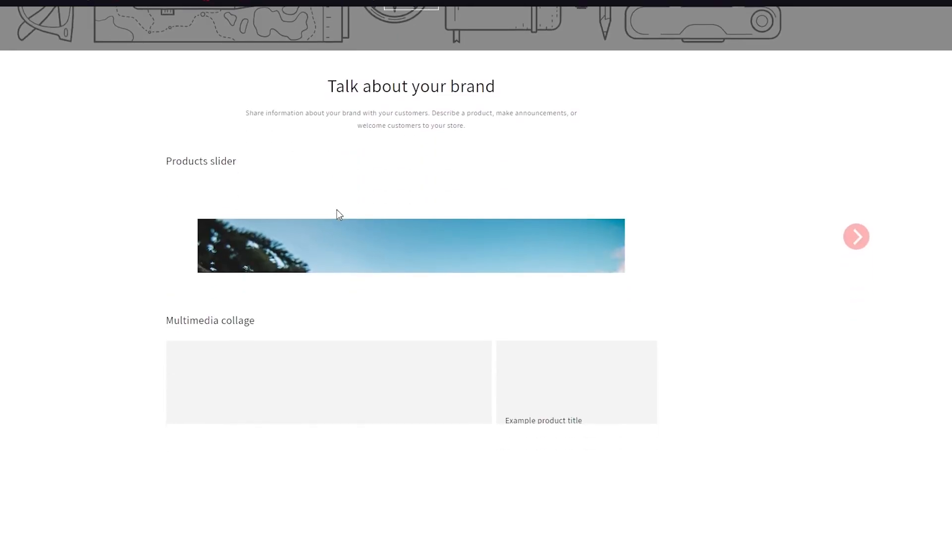
scroll(712, 341, down, 2)
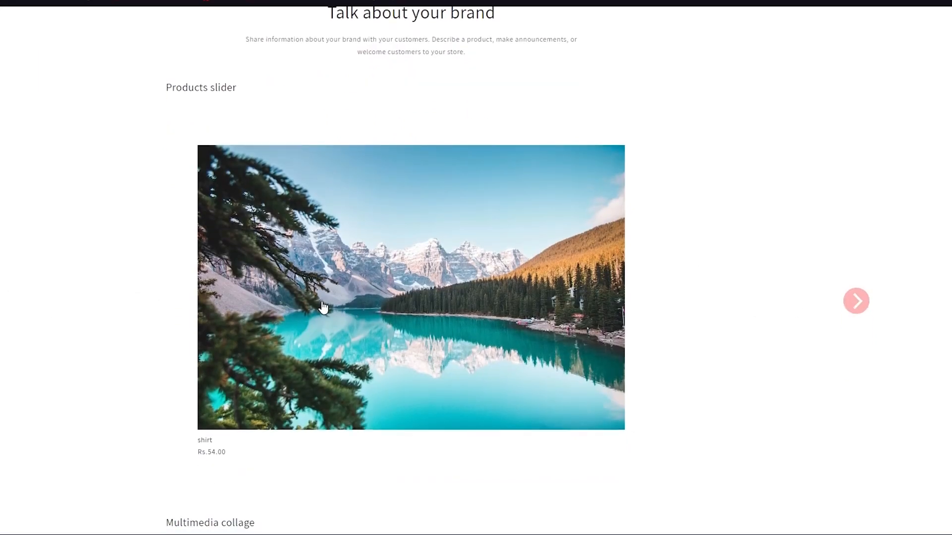
double_click(862, 295)
click(862, 296)
right_click(861, 295)
click(775, 258)
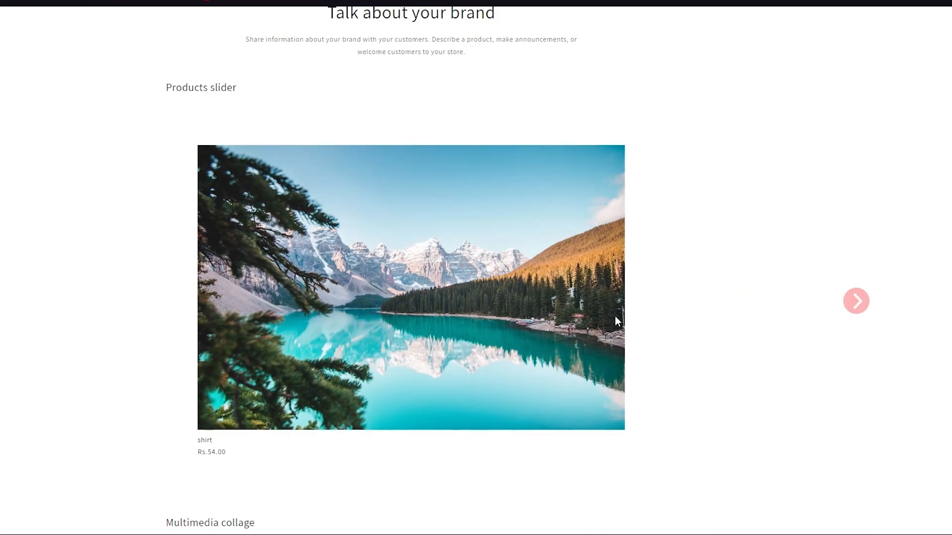